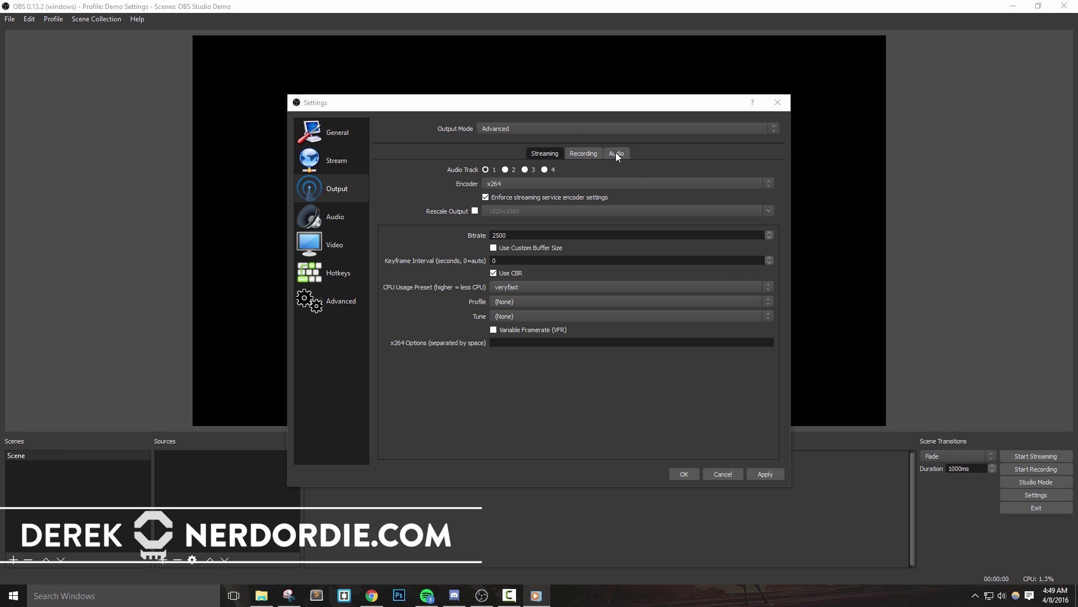
Switch Output Mode from Advanced to Simple and apply it, then view the Audio and Video pages
click(505, 129)
click(503, 136)
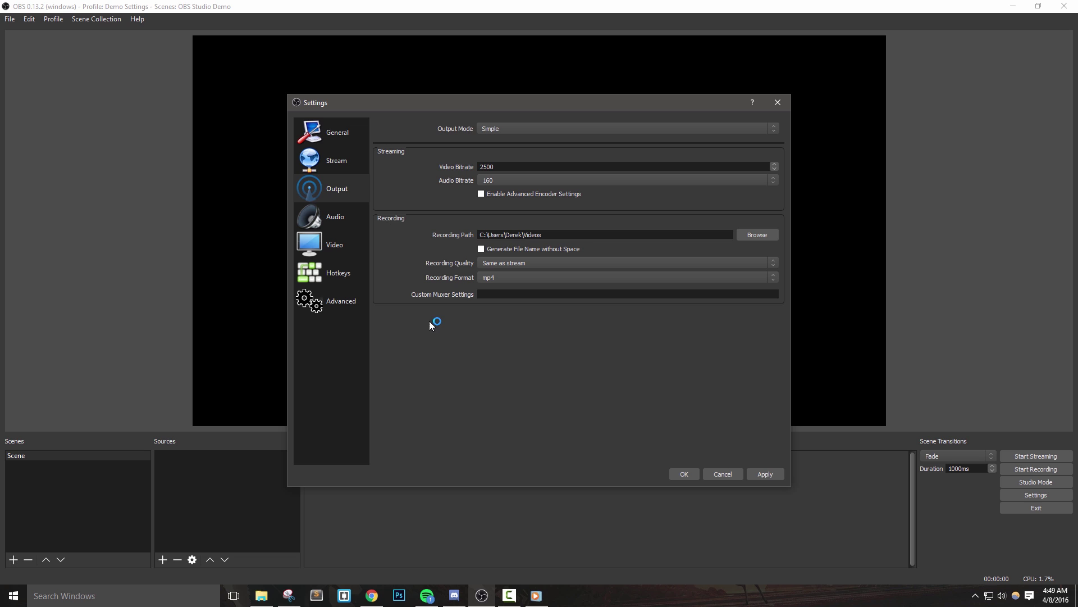
click(766, 474)
click(332, 218)
click(351, 244)
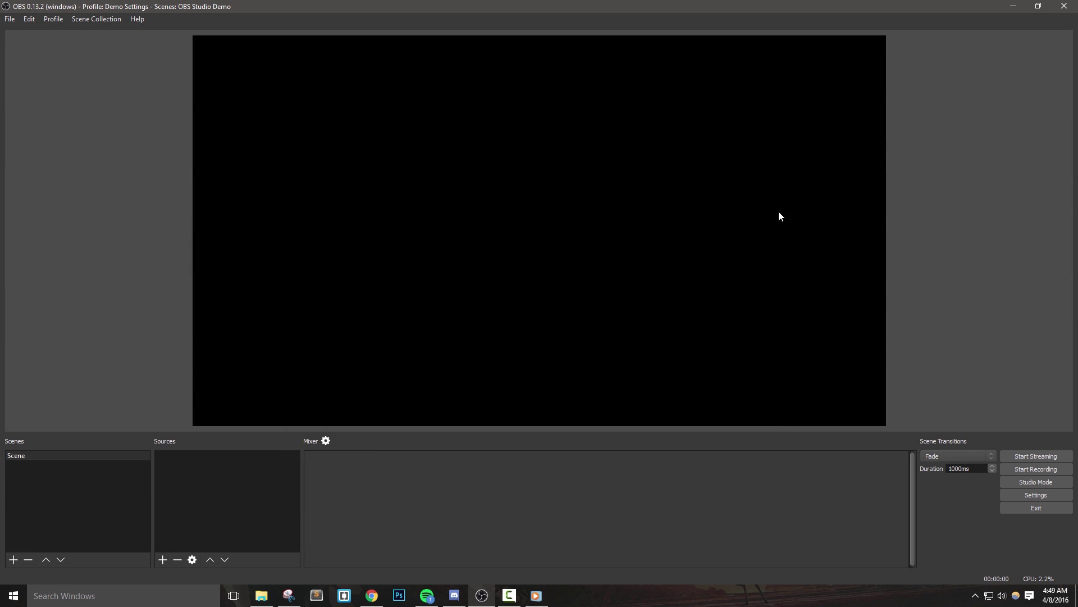
Reopen Settings at the Output page and look over the recording path
click(1030, 494)
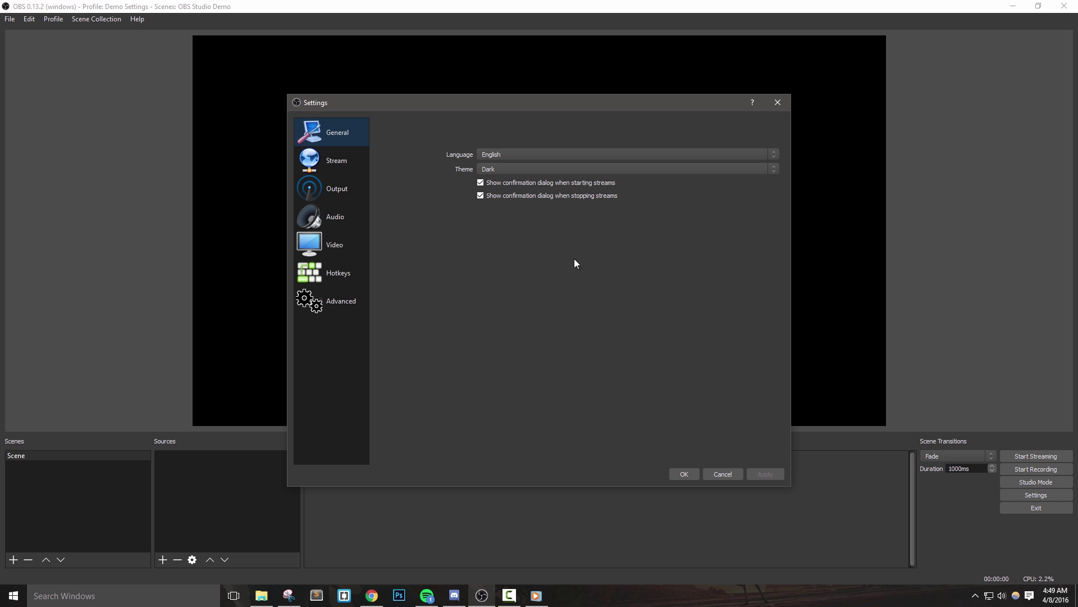
click(329, 187)
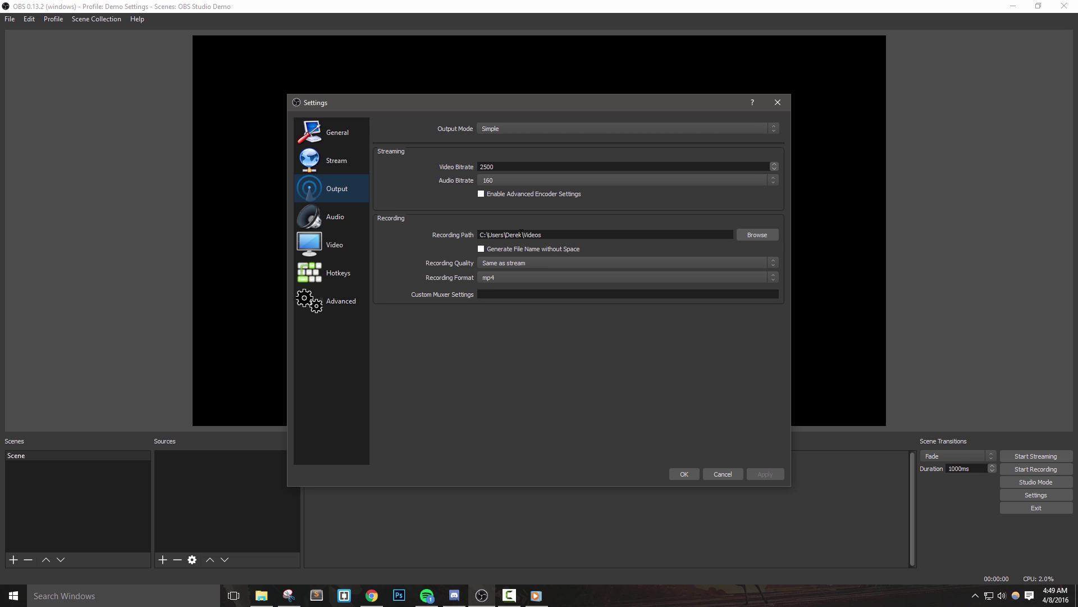
drag(546, 235, 473, 234)
click(557, 234)
Set Recording Quality to Indistinguishable Quality (declining Lossless), keep mp4 format, apply, and view Audio
click(515, 263)
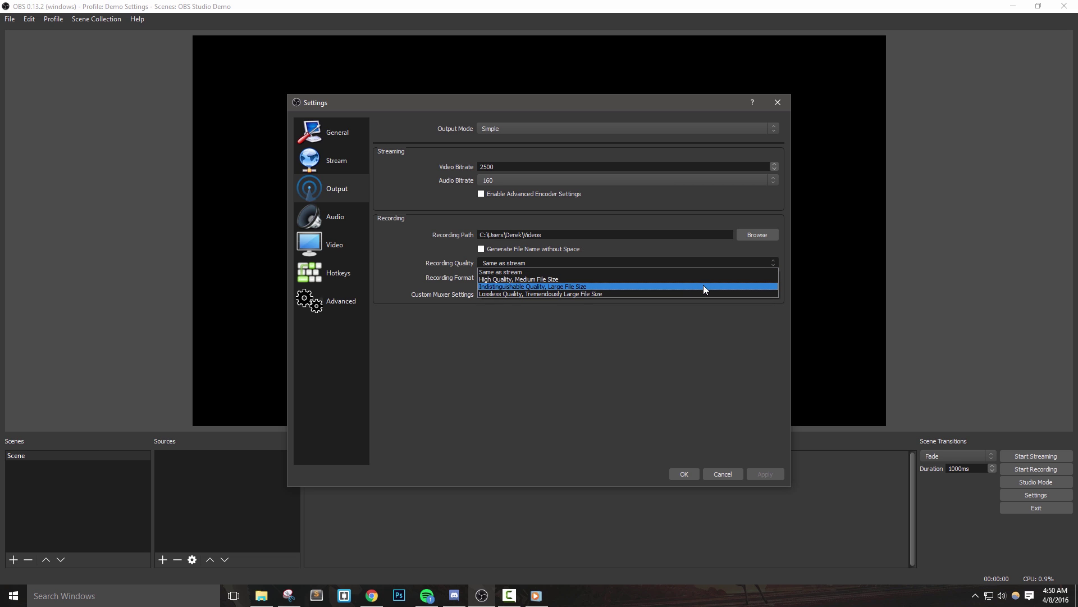
click(700, 293)
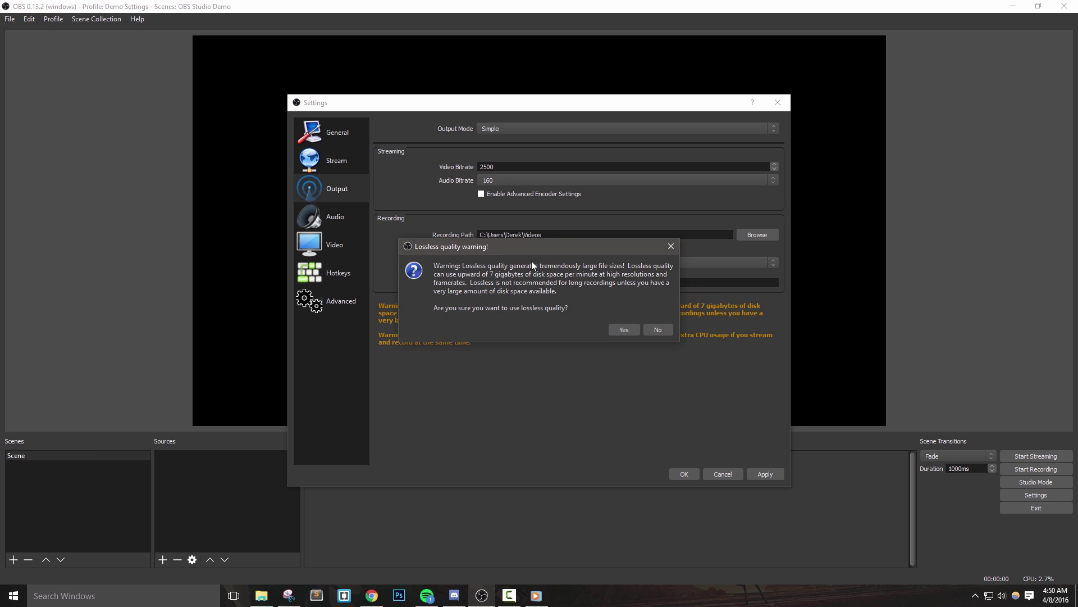
click(655, 329)
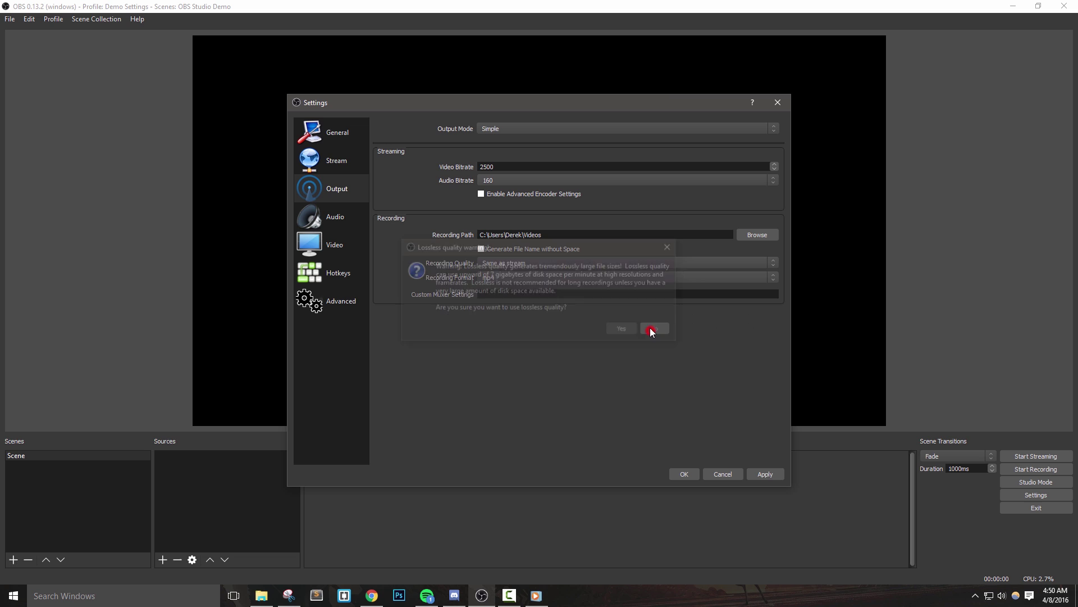
click(582, 263)
click(549, 288)
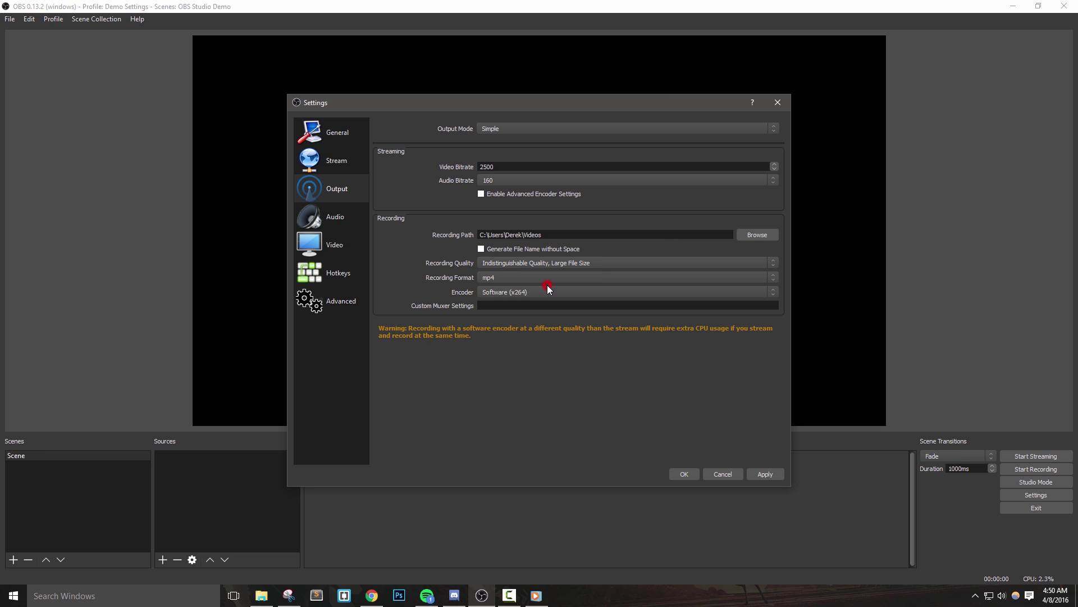
click(511, 278)
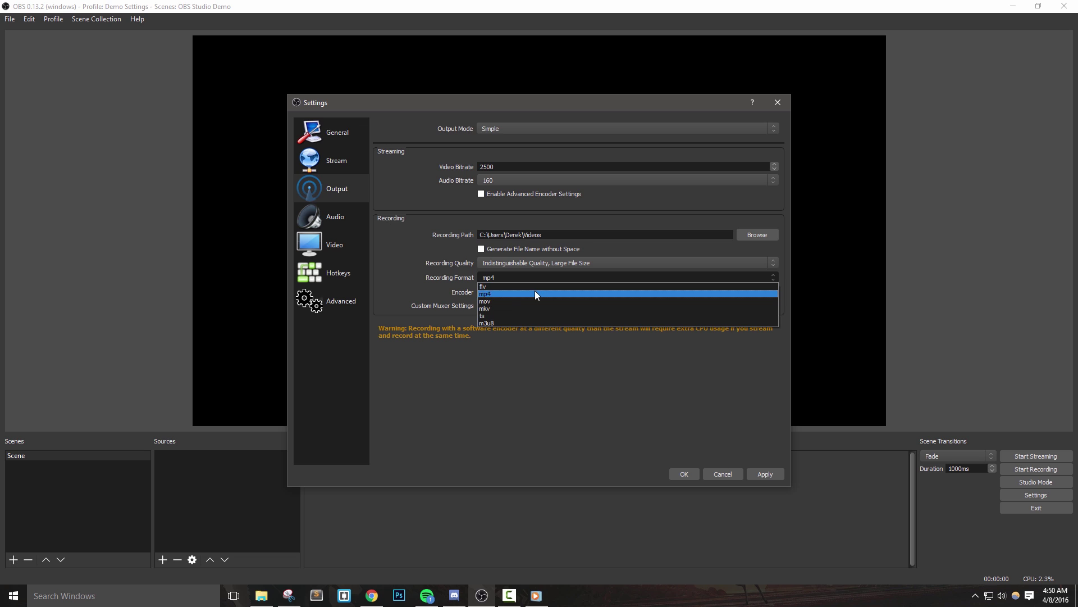
click(494, 293)
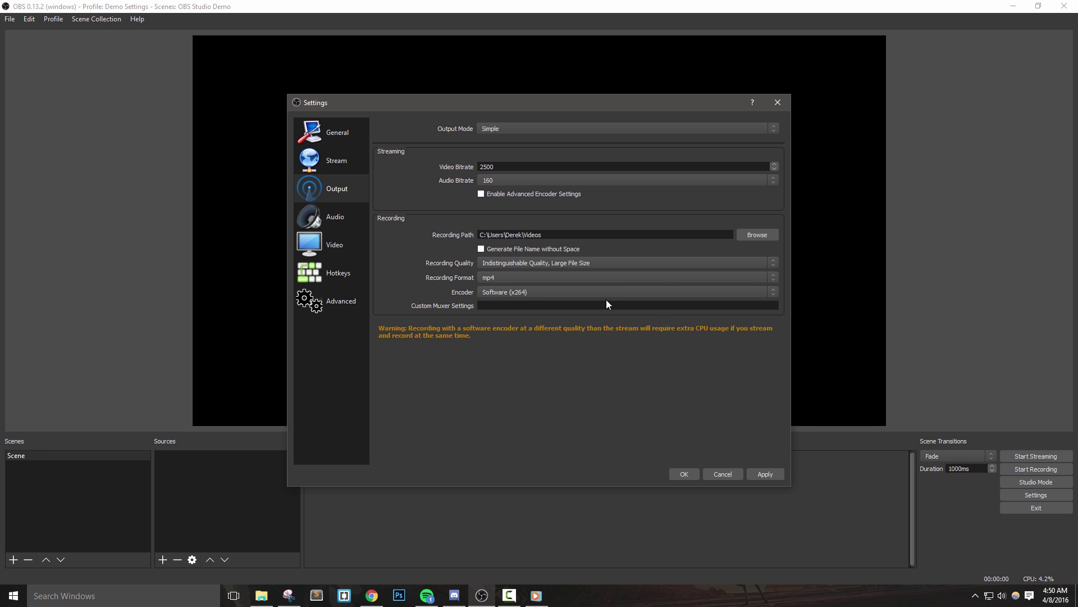
click(760, 474)
click(321, 217)
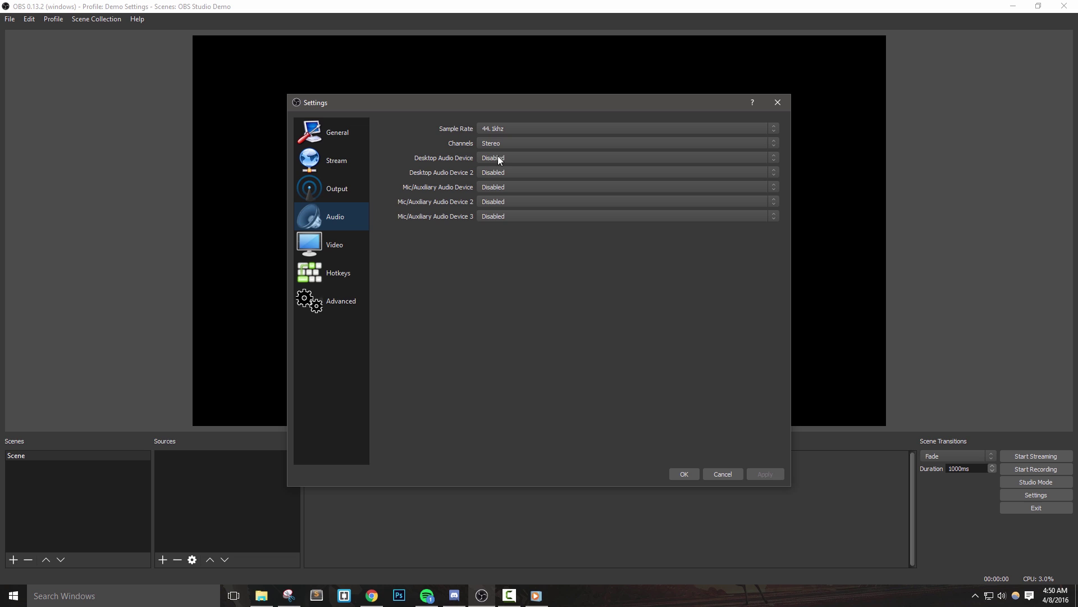
Set Desktop Audio Device to Default and confirm Windows playback uses Speakers
click(622, 159)
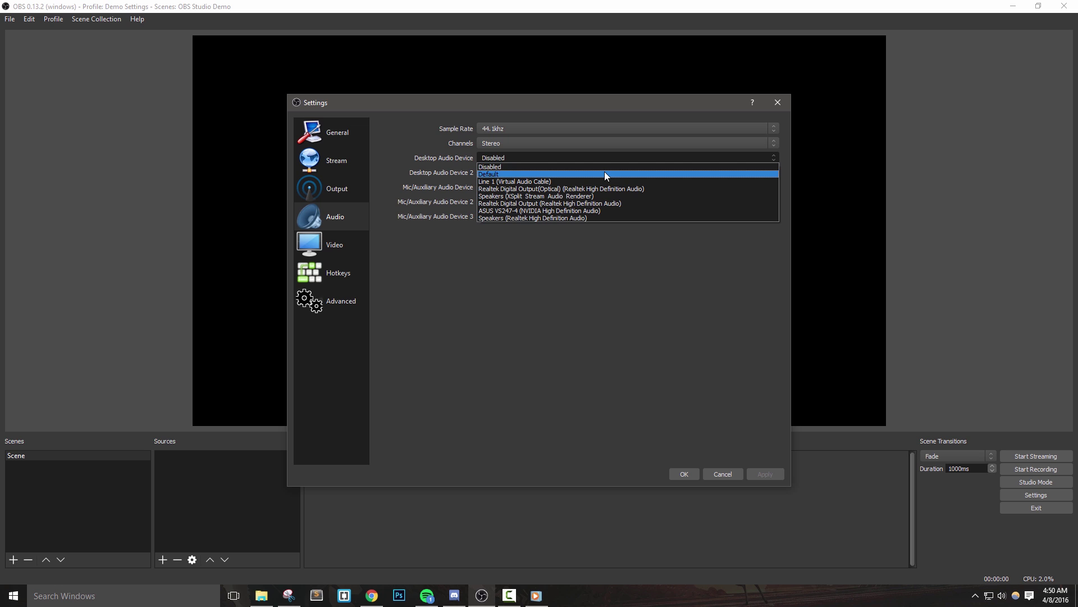
click(604, 175)
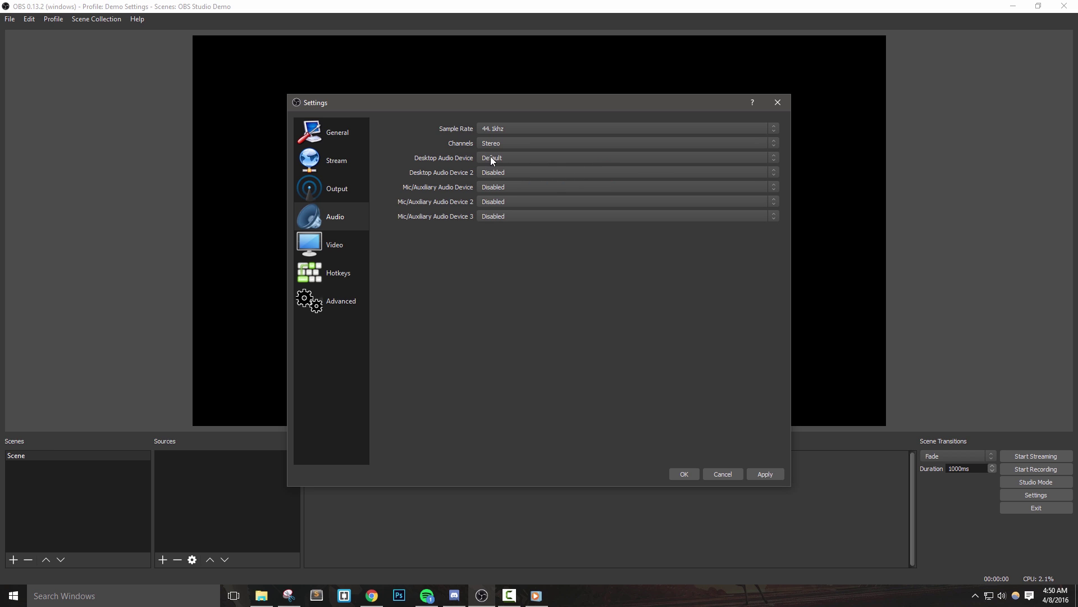
right_click(1002, 596)
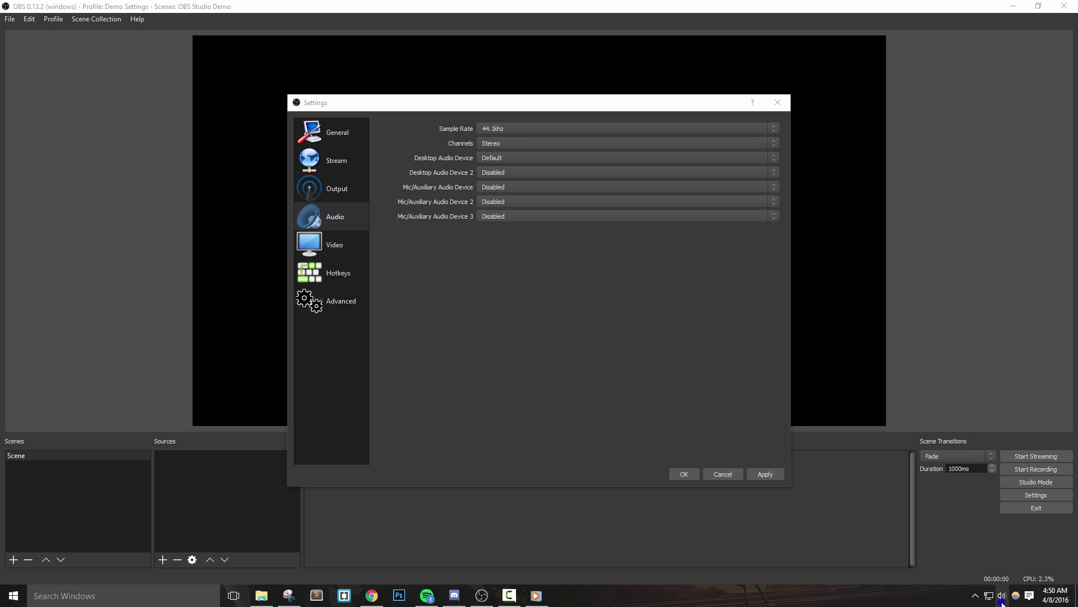
click(996, 557)
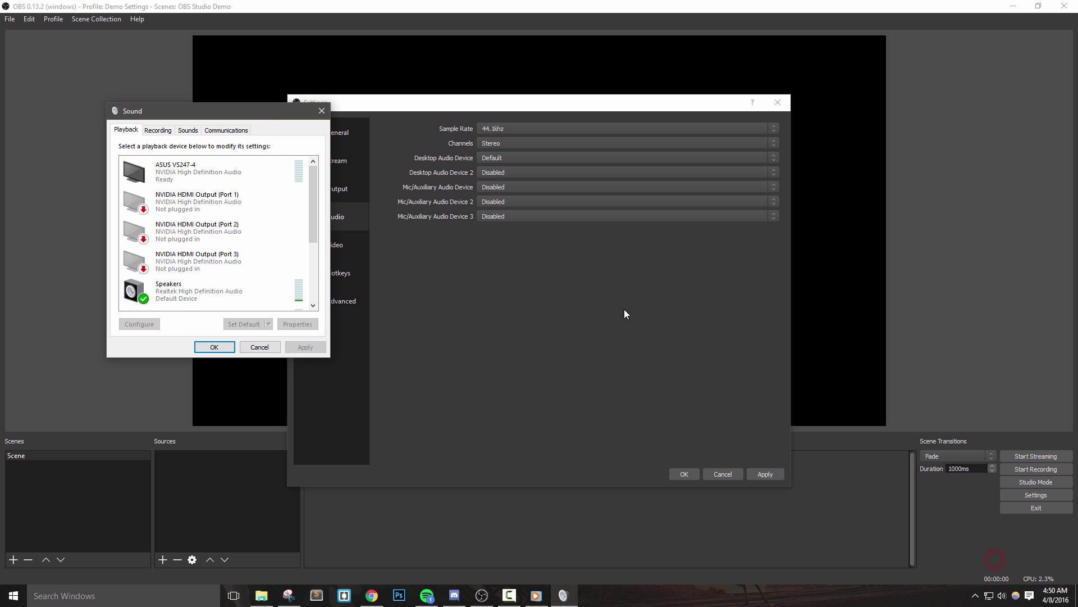
click(228, 294)
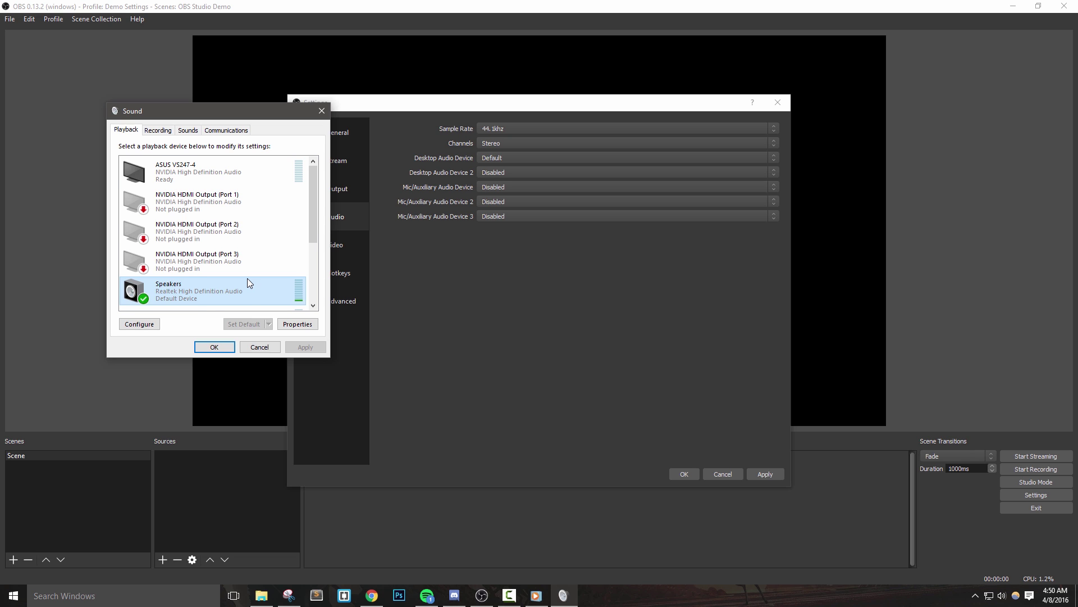
scroll(248, 278, down, 2)
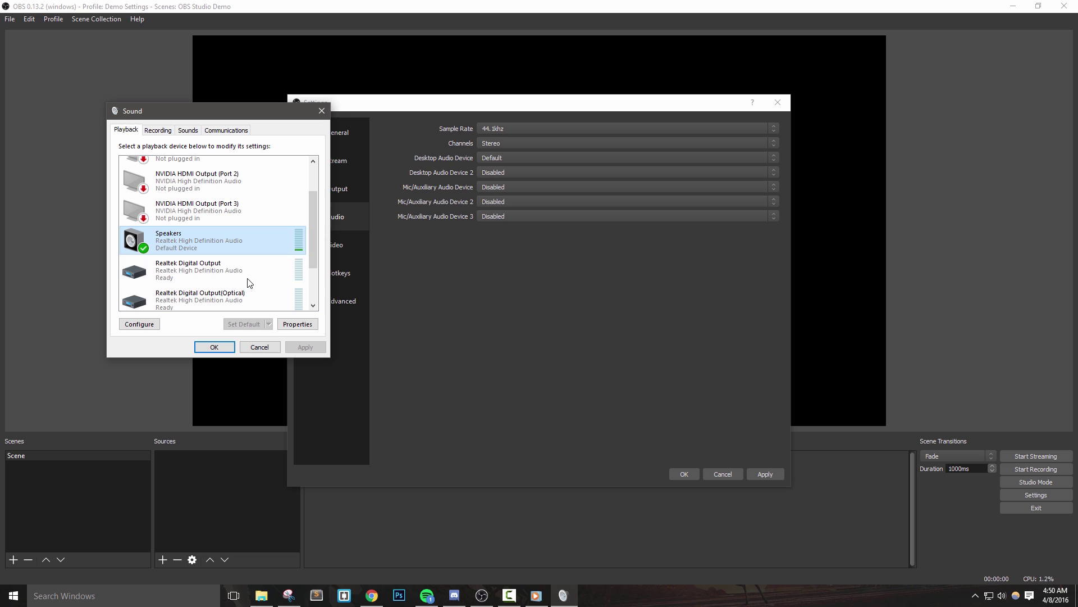
Back in OBS, try Default for the Mic/Auxiliary Audio Device, then revert it to Disabled
click(493, 301)
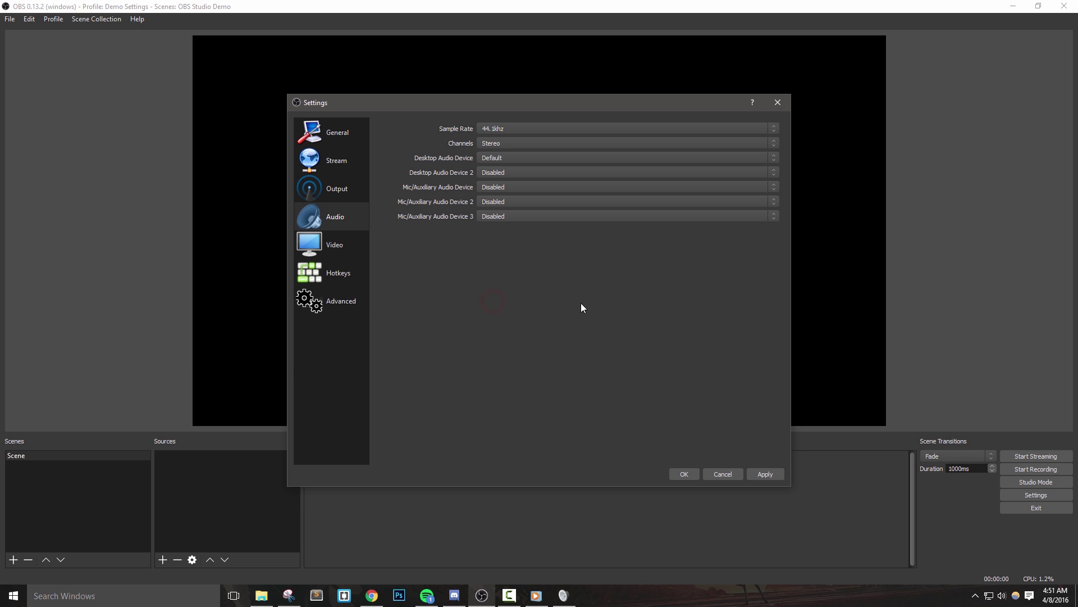
click(406, 188)
click(505, 189)
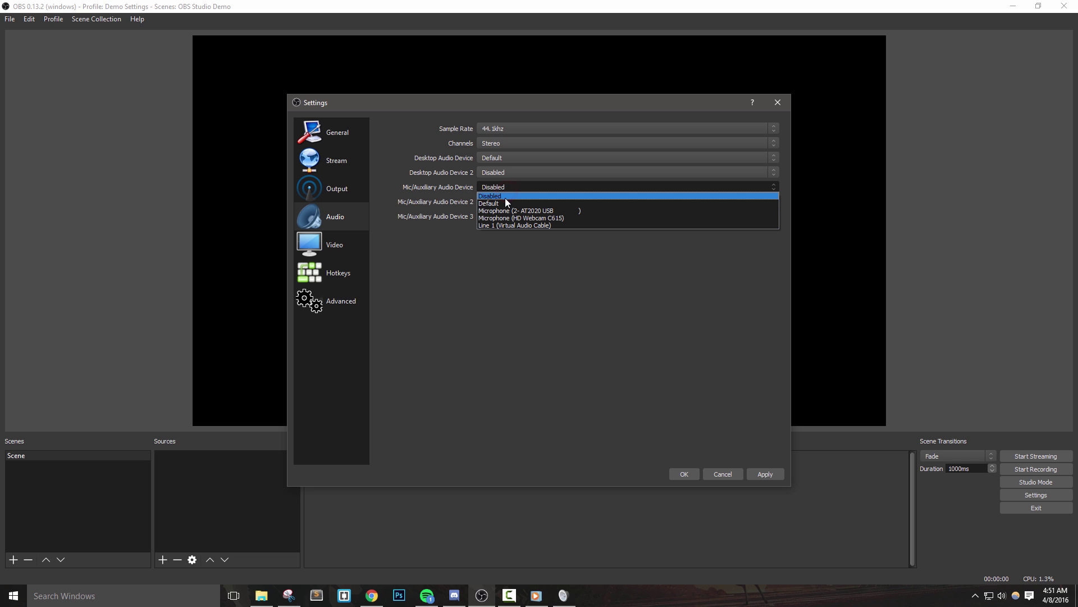
click(502, 203)
click(507, 187)
click(504, 195)
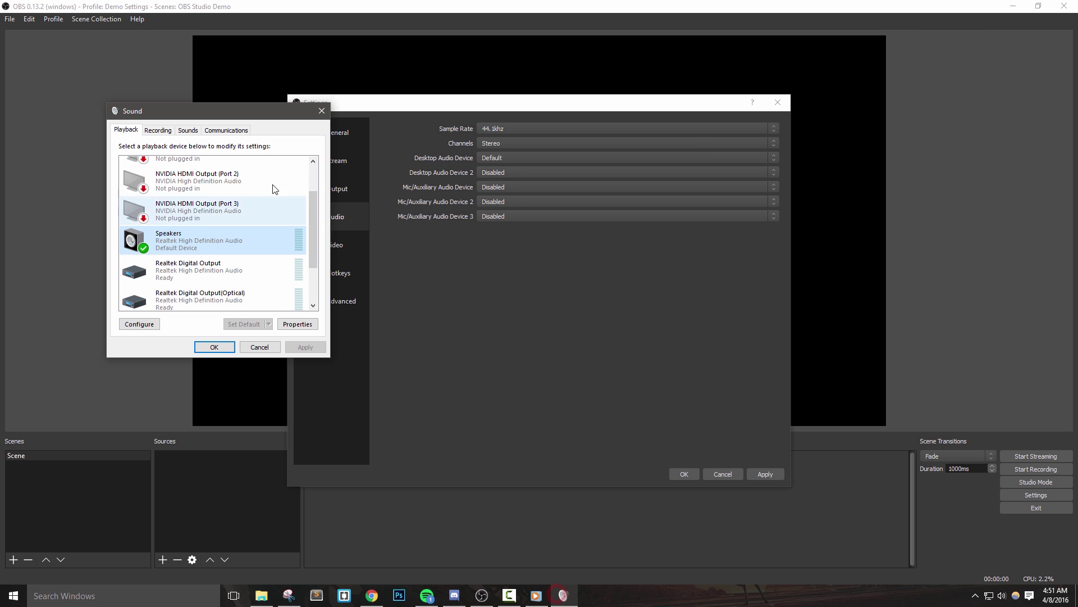
After checking Windows recording devices, select the AT2020 USB microphone as the Mic/Aux device
click(158, 129)
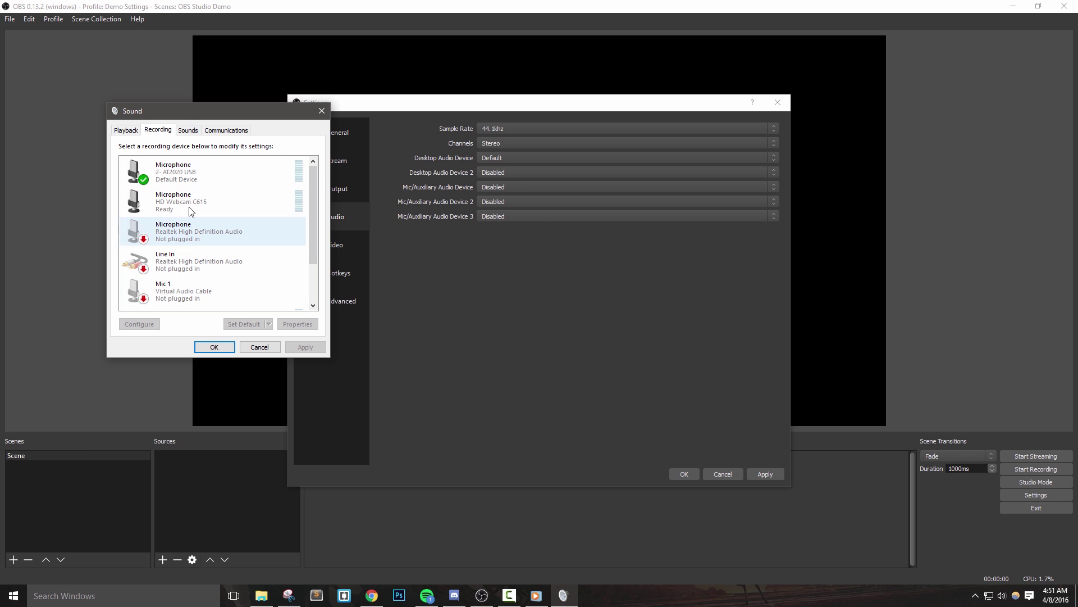
click(185, 170)
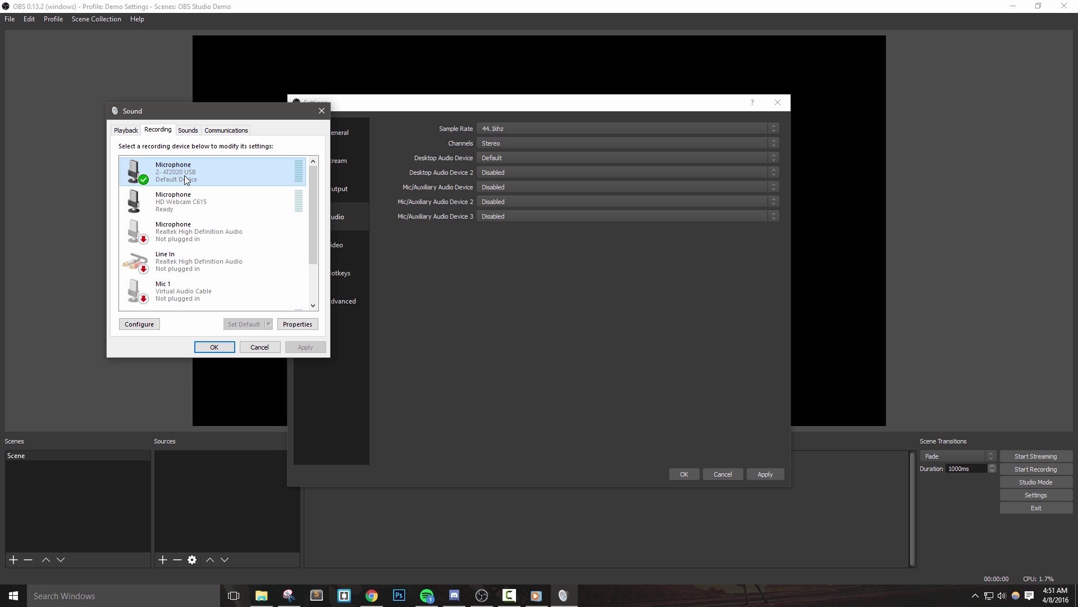
drag(272, 111, 235, 110)
click(533, 261)
click(489, 187)
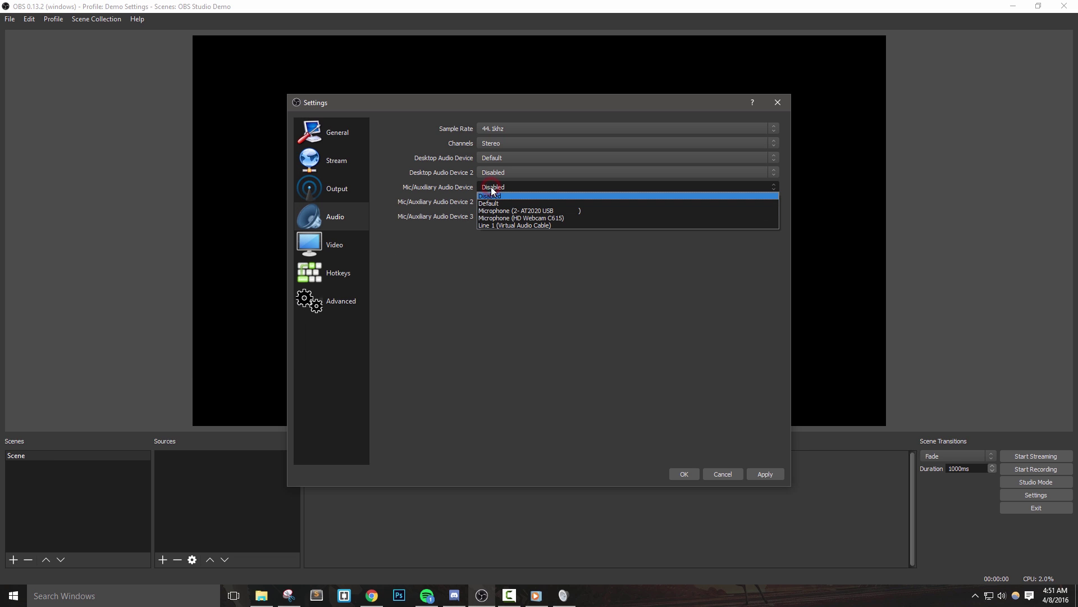
click(652, 210)
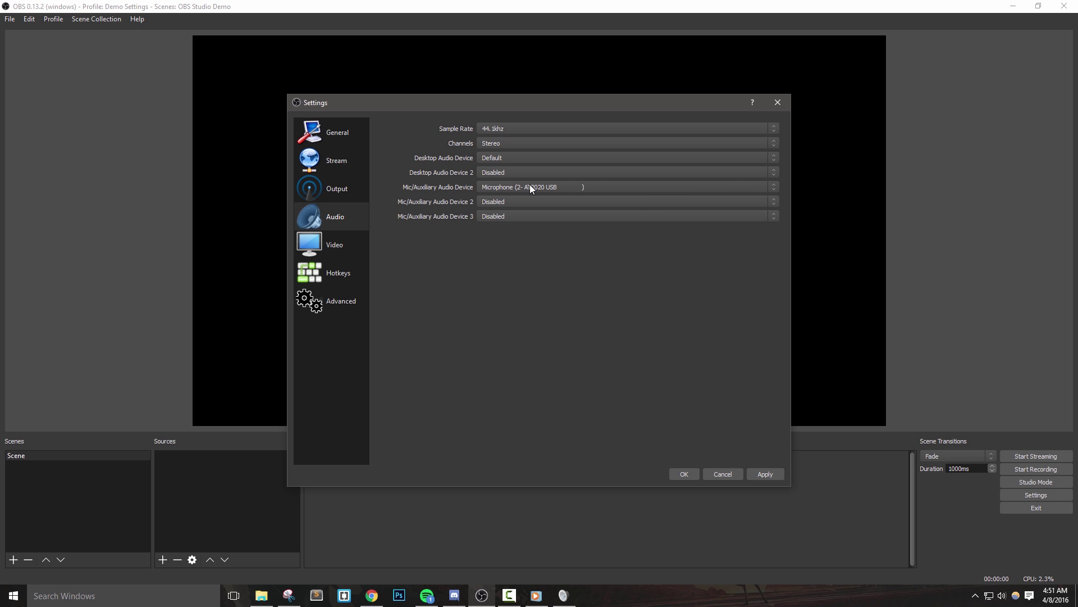
Leave Mic/Auxiliary Audio Device 2 Disabled after briefly picking the virtual audio cable
click(537, 198)
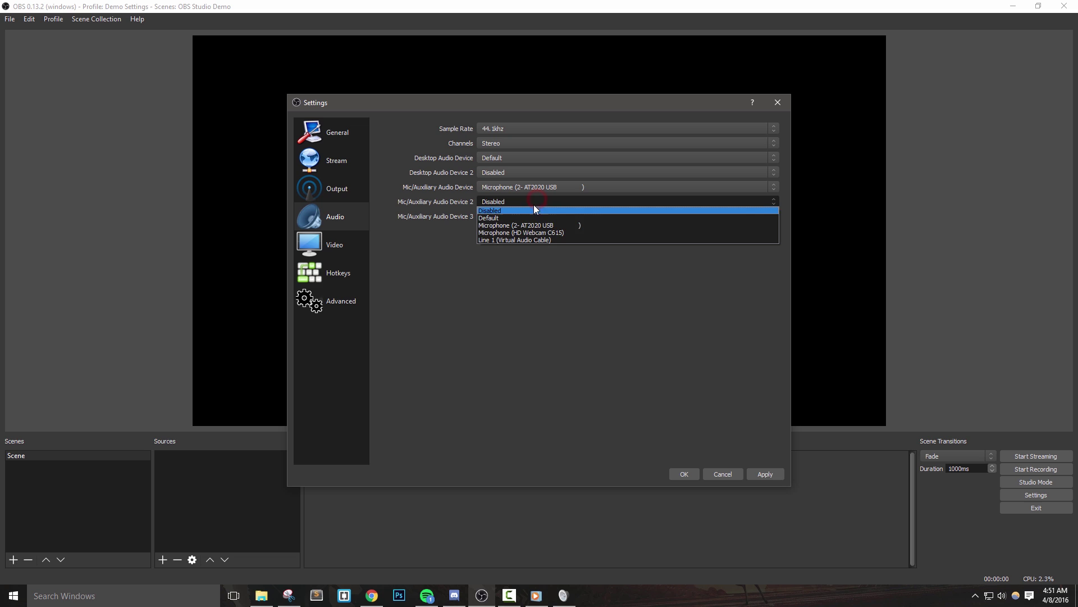
click(515, 240)
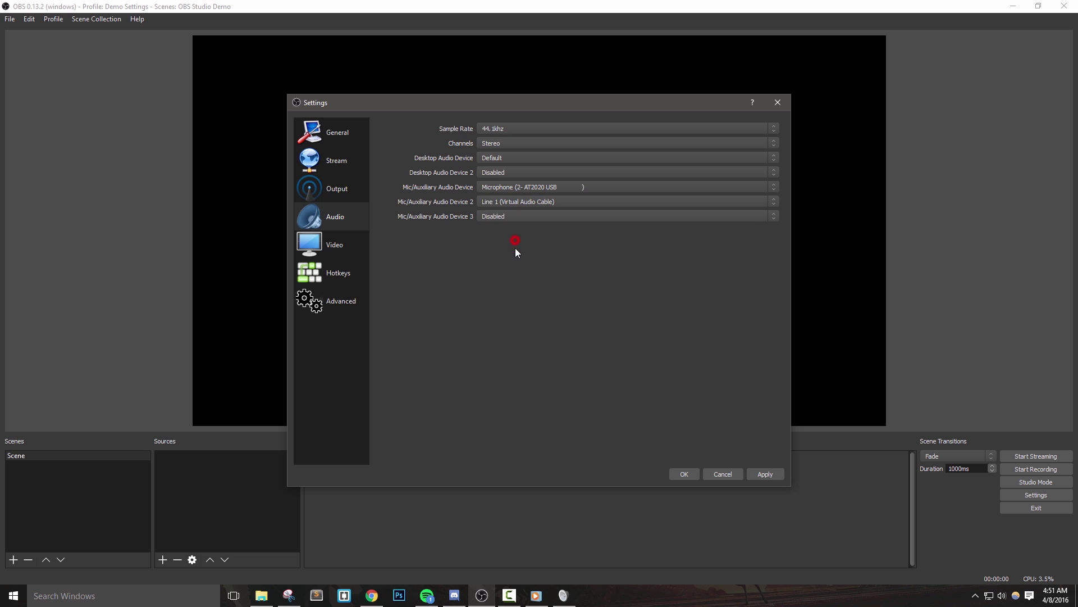
click(542, 204)
click(538, 207)
Apply the audio changes and keep the Video Base (Canvas) Resolution at 1920x1080
click(758, 475)
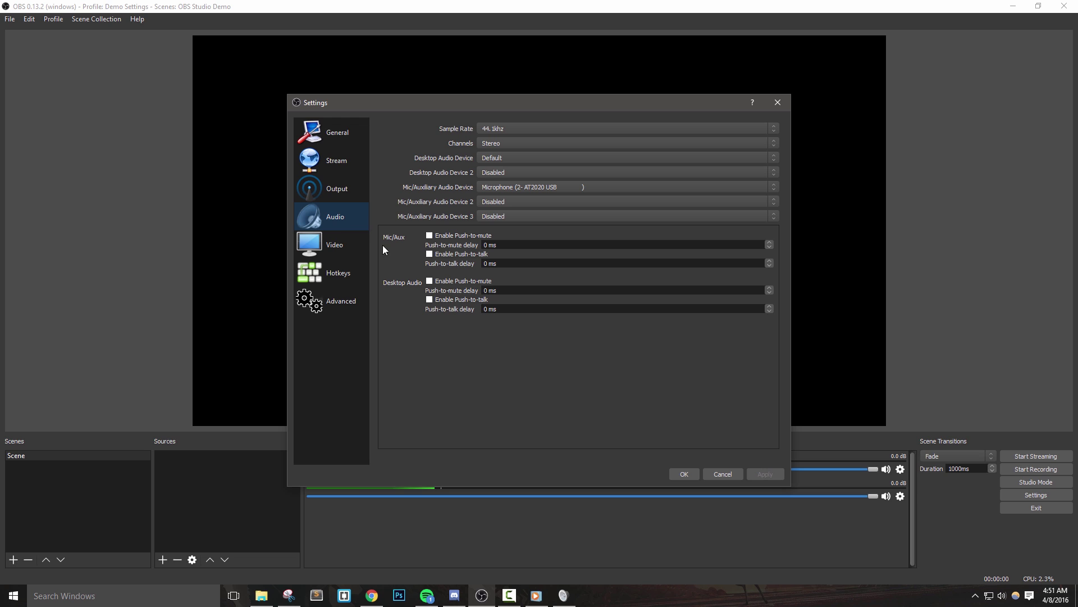
click(328, 242)
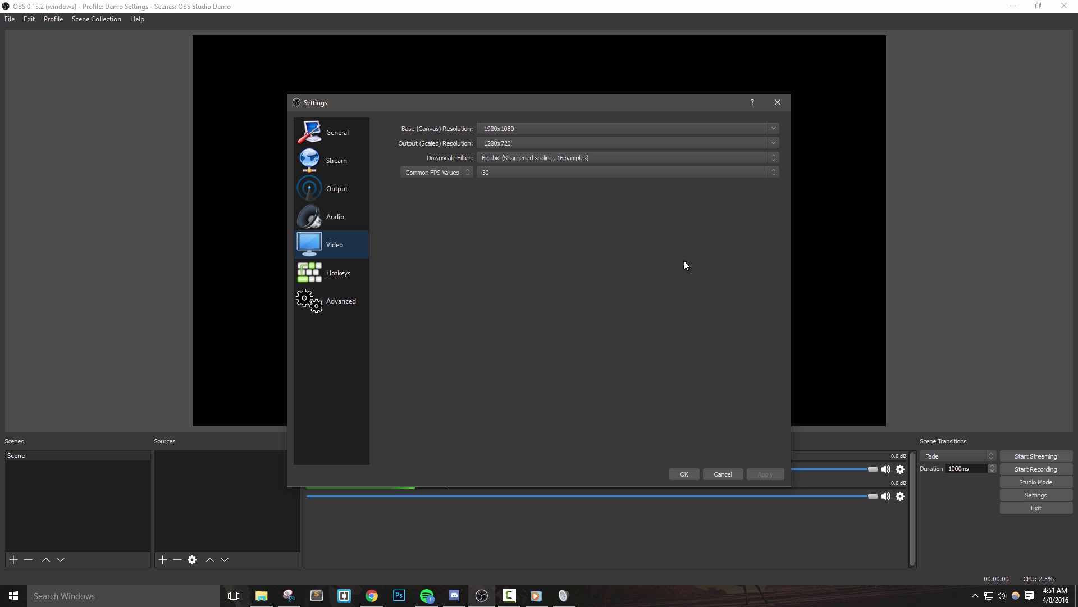
drag(537, 130, 416, 133)
click(774, 132)
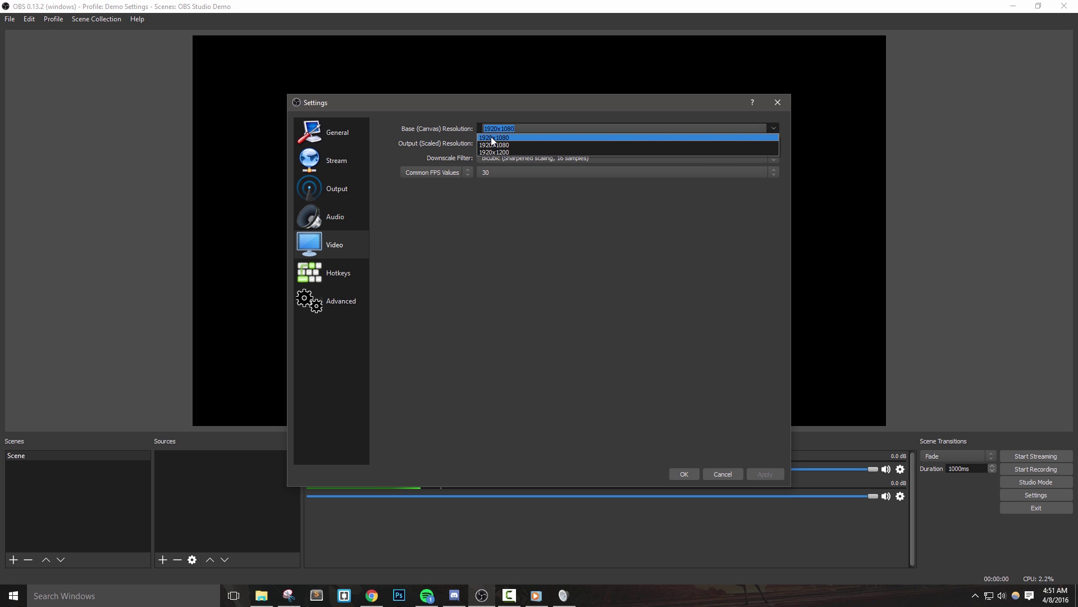
click(492, 137)
click(529, 129)
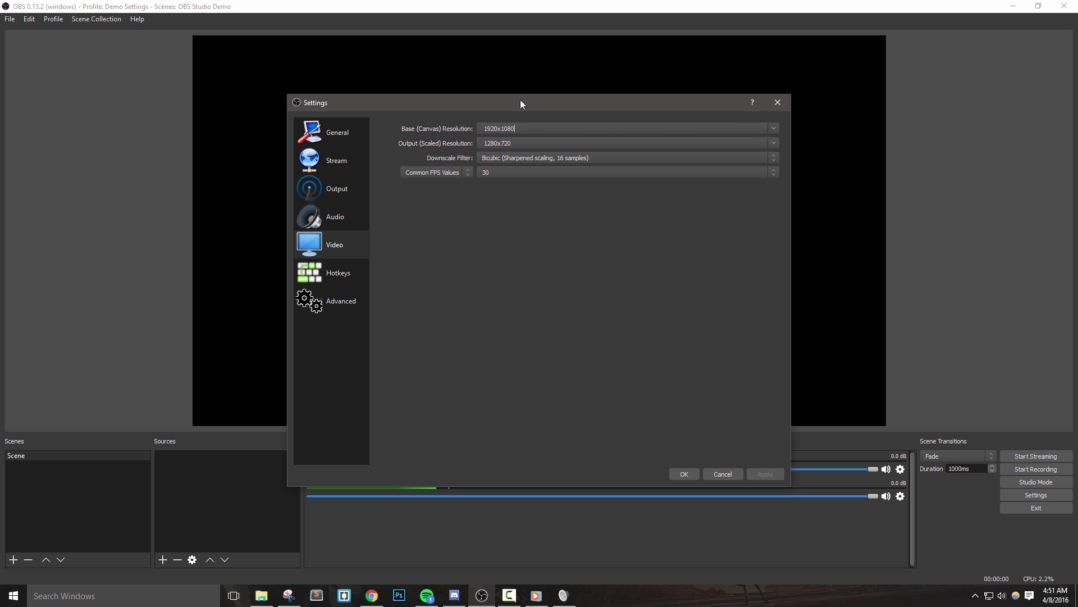
drag(520, 101, 518, 119)
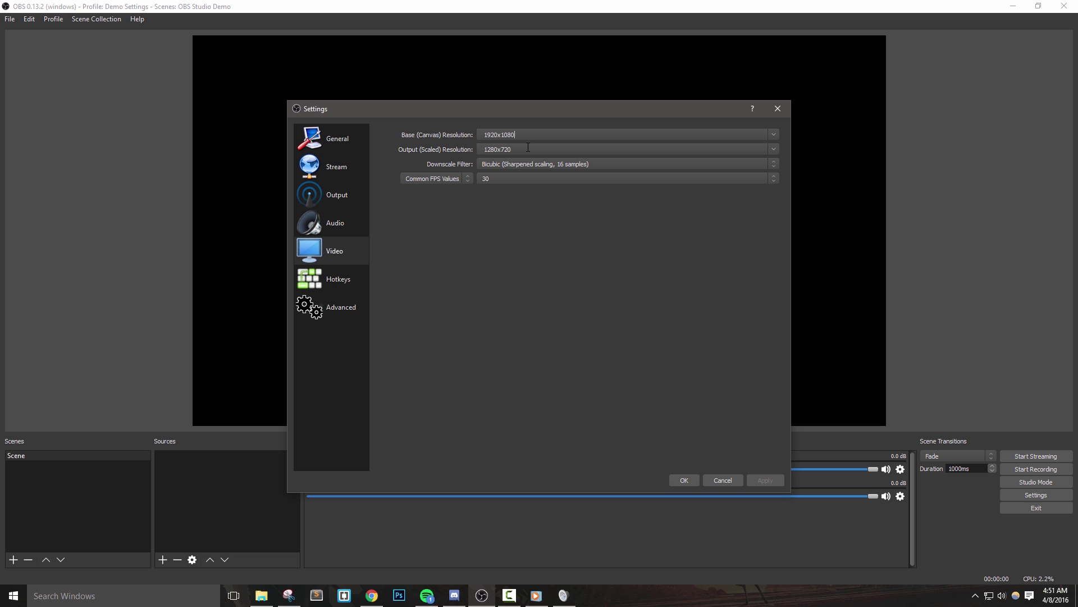
Set the Output (Scaled) Resolution to 1280x720
click(773, 149)
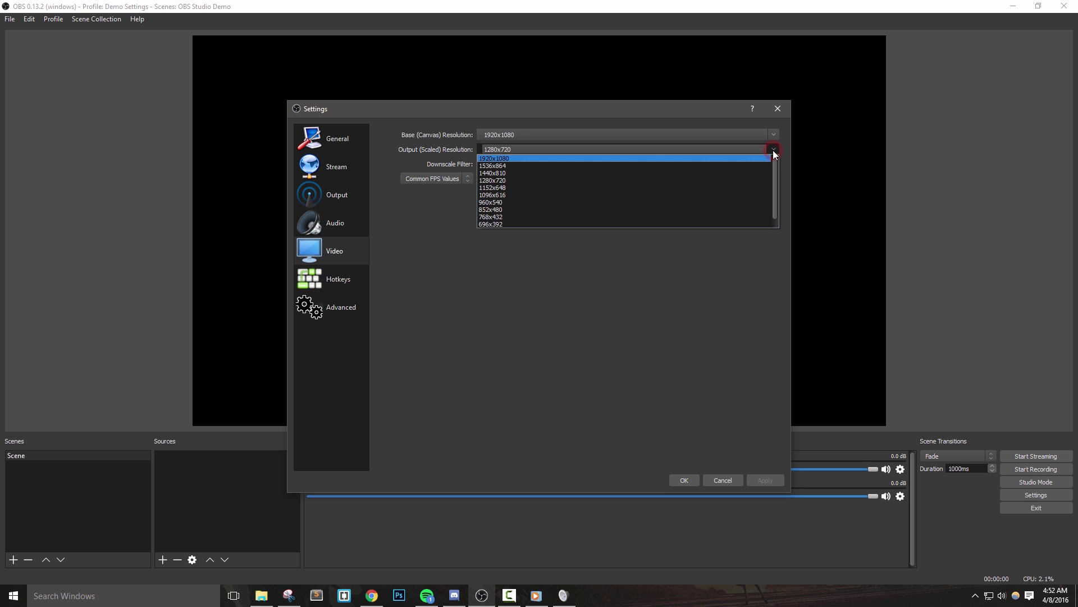
click(486, 180)
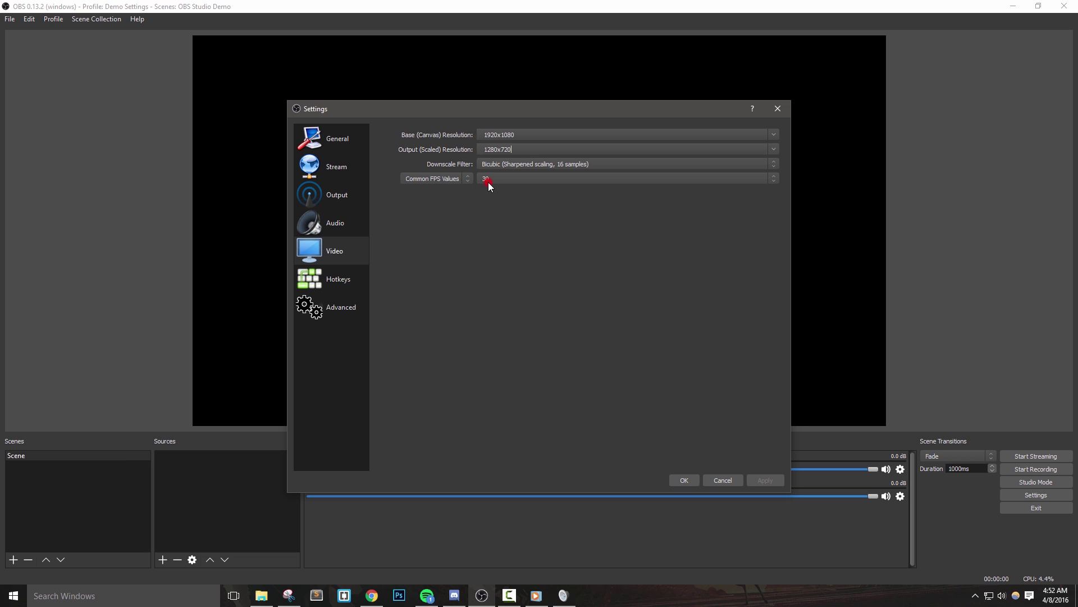
double_click(523, 149)
click(533, 151)
In Chrome's Twitch OBS article, jump to Encoding Settings and highlight the 720p 1800-2500 bitrate line
click(372, 596)
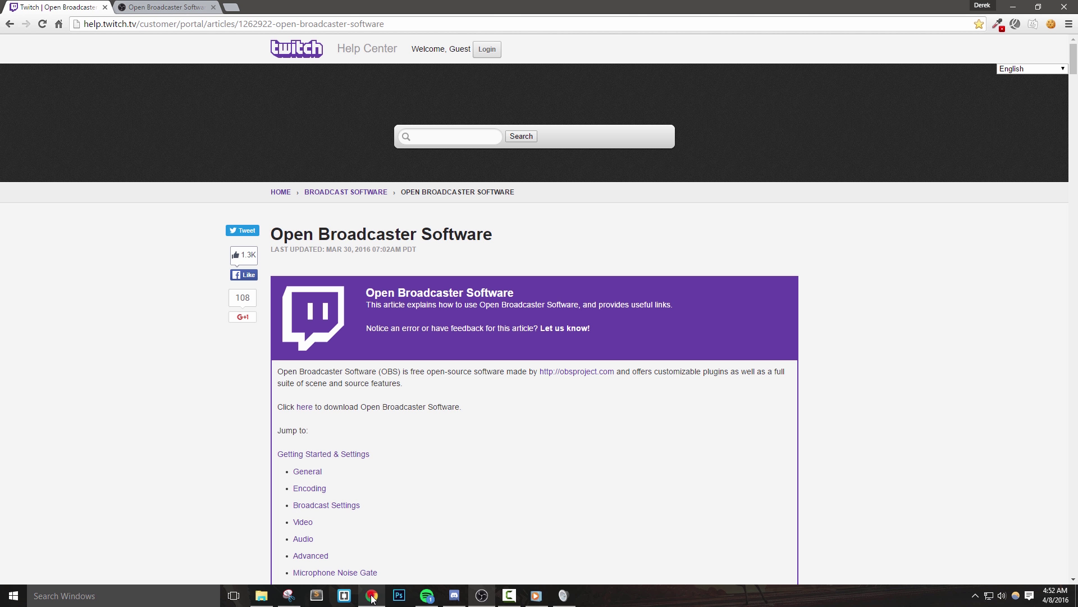
click(170, 277)
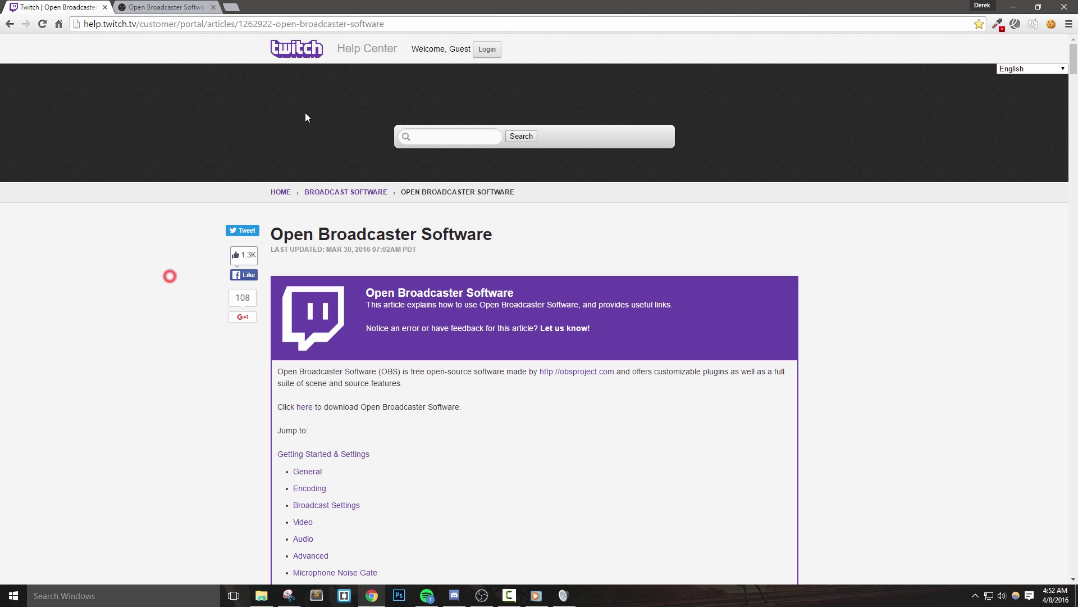
drag(402, 24, 91, 34)
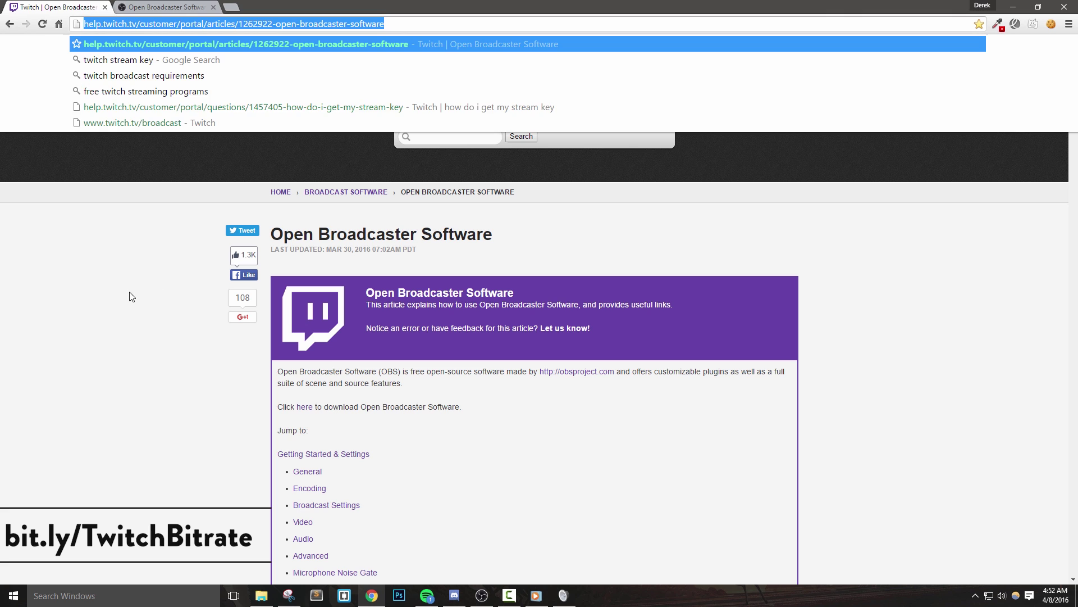
click(168, 368)
scroll(147, 267, down, 2)
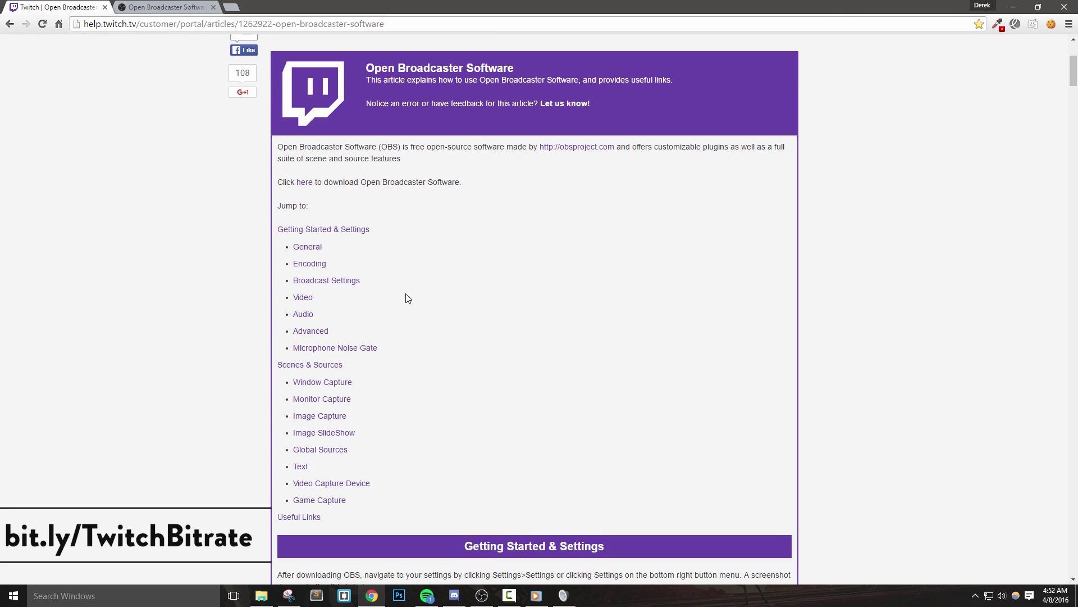
click(307, 264)
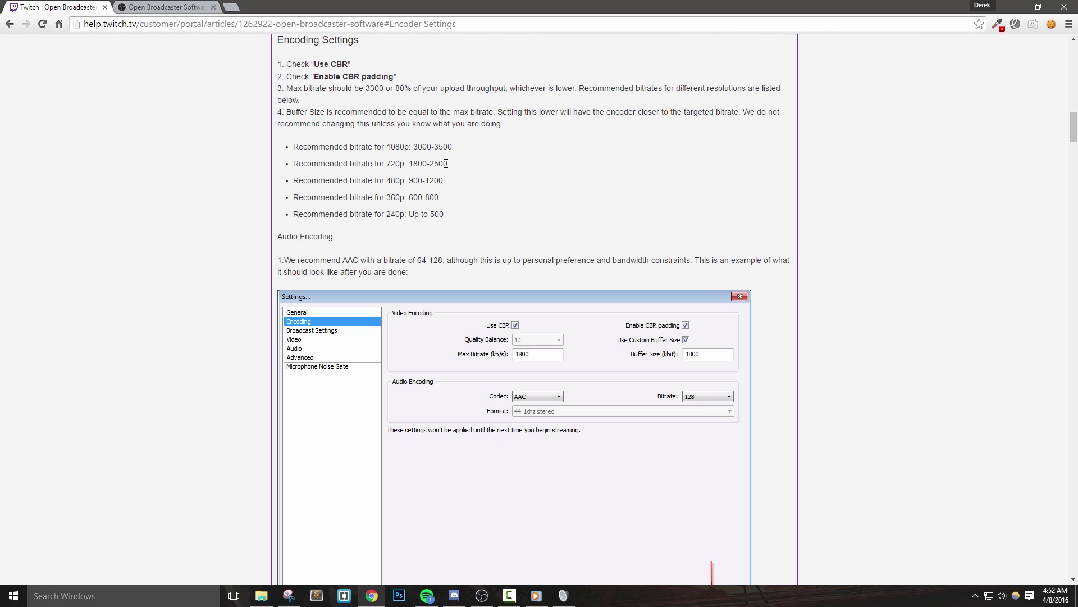
drag(447, 163, 287, 164)
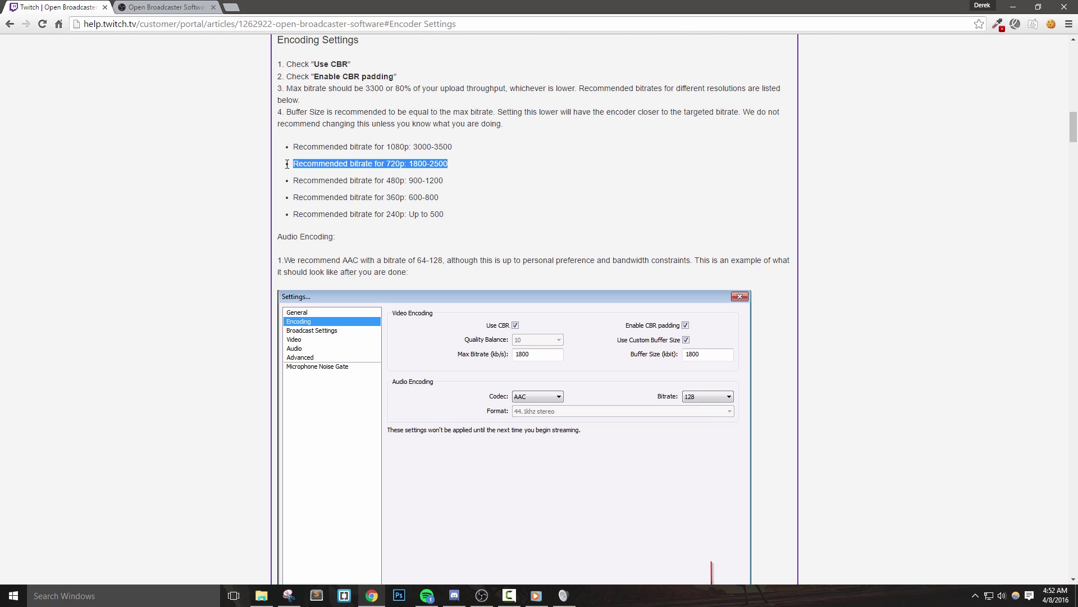
click(397, 164)
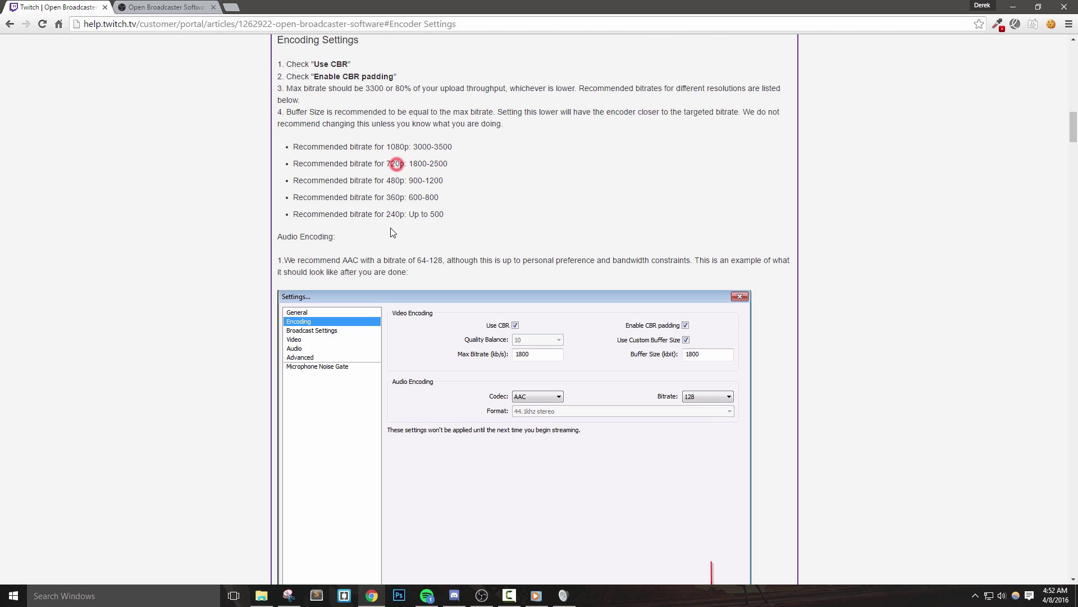
click(482, 596)
click(771, 153)
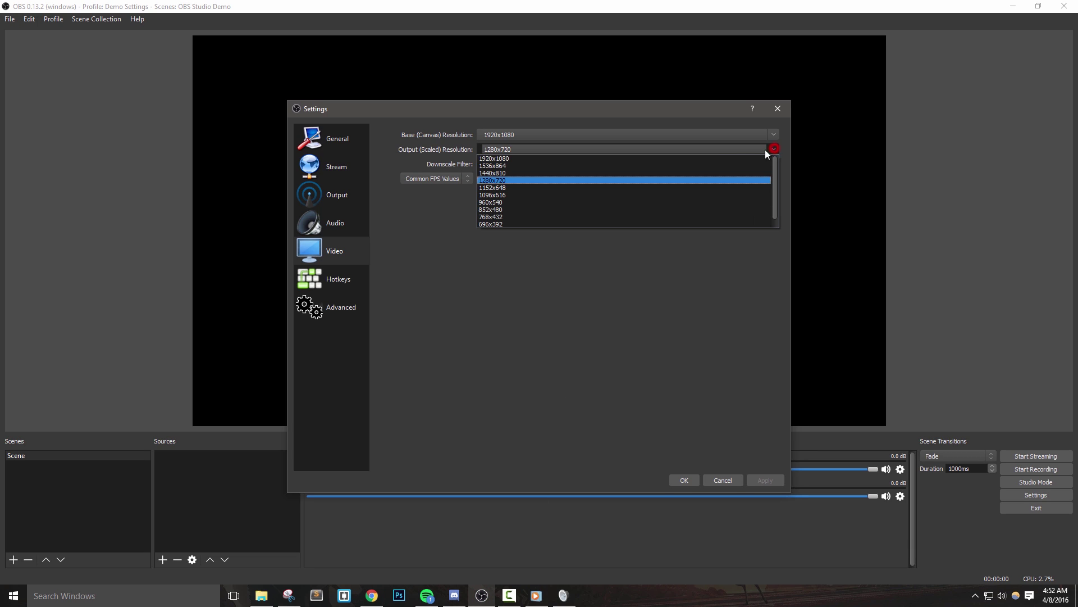
click(591, 178)
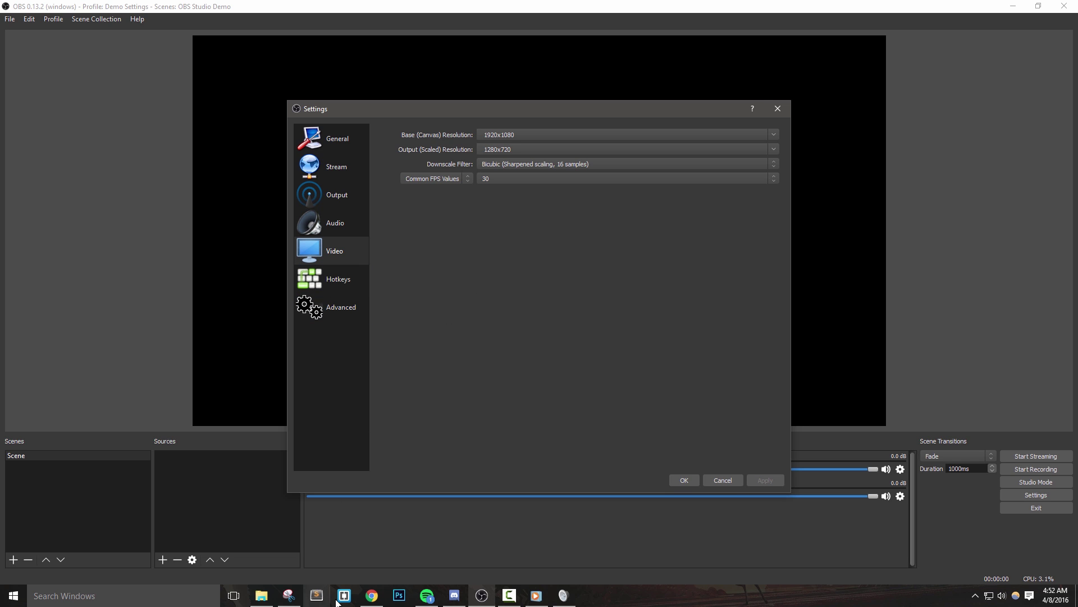
click(372, 595)
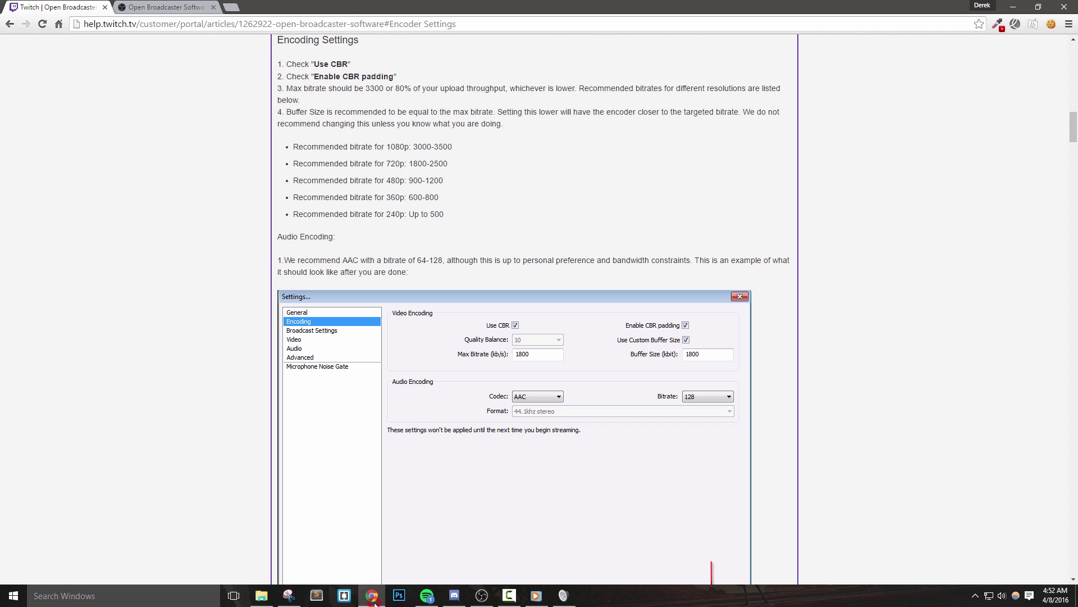
Switch to the OBS Project Stream Settings Estimator page
click(174, 8)
drag(258, 25, 82, 25)
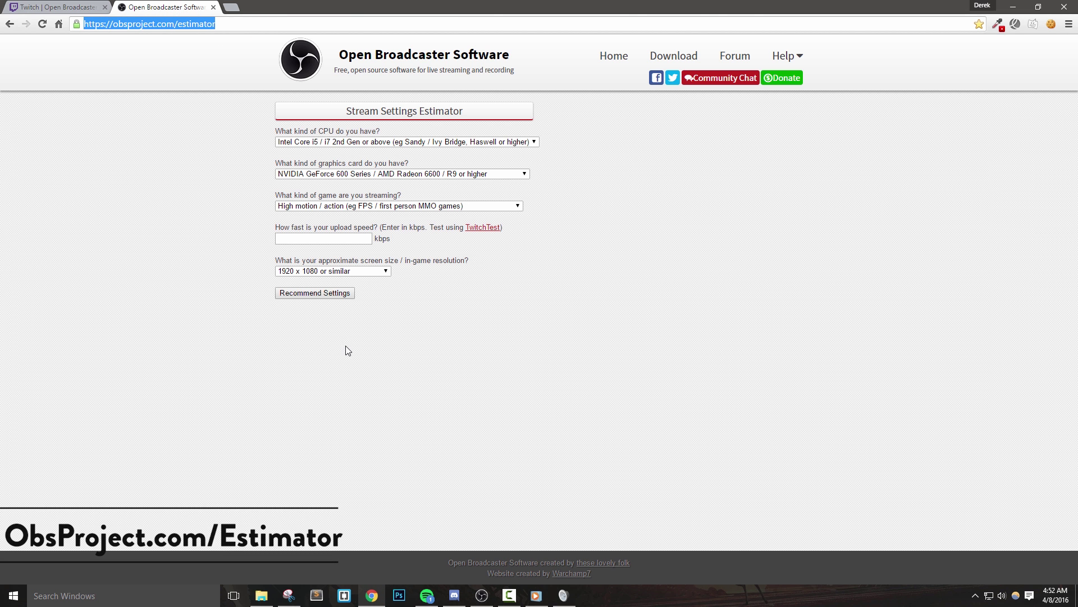
click(497, 320)
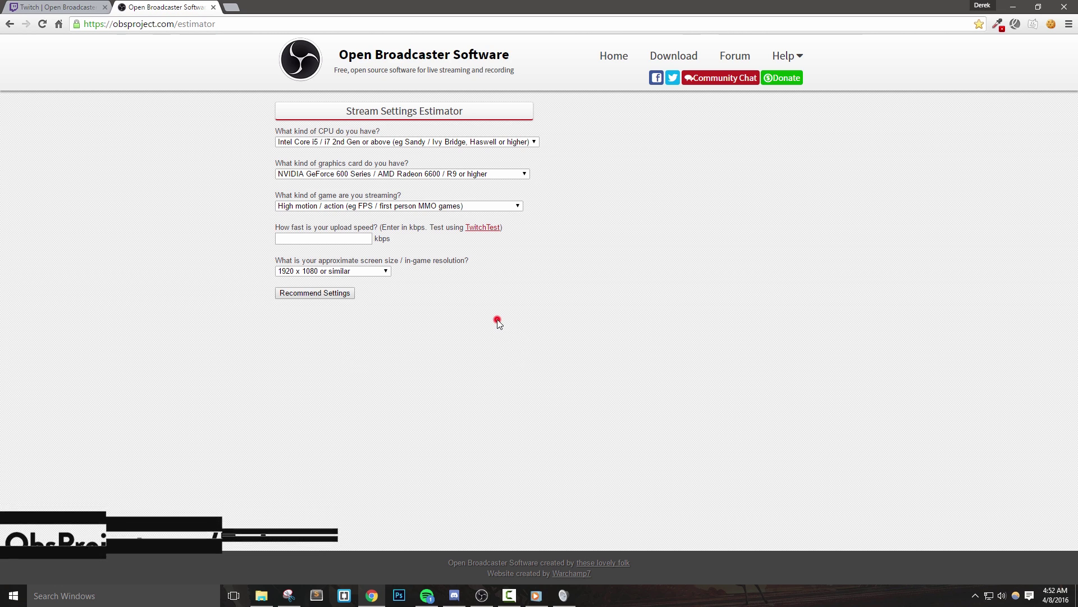
Enter a 2400 kbps upload speed and review the 30 FPS, 2040 bitrate recommendations
click(307, 238)
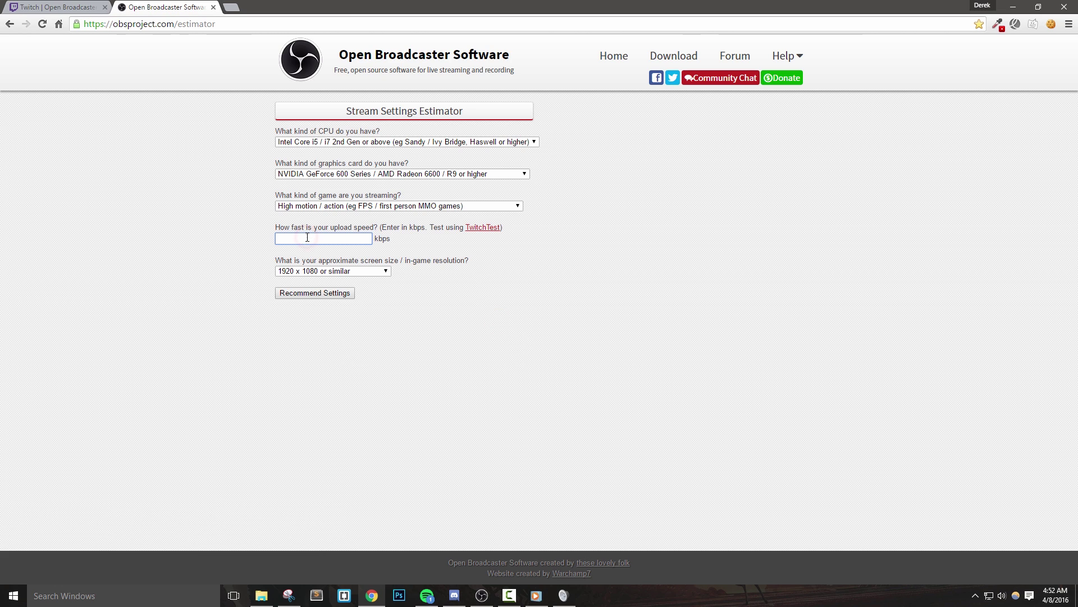
text(2400)
click(337, 292)
drag(670, 346, 544, 132)
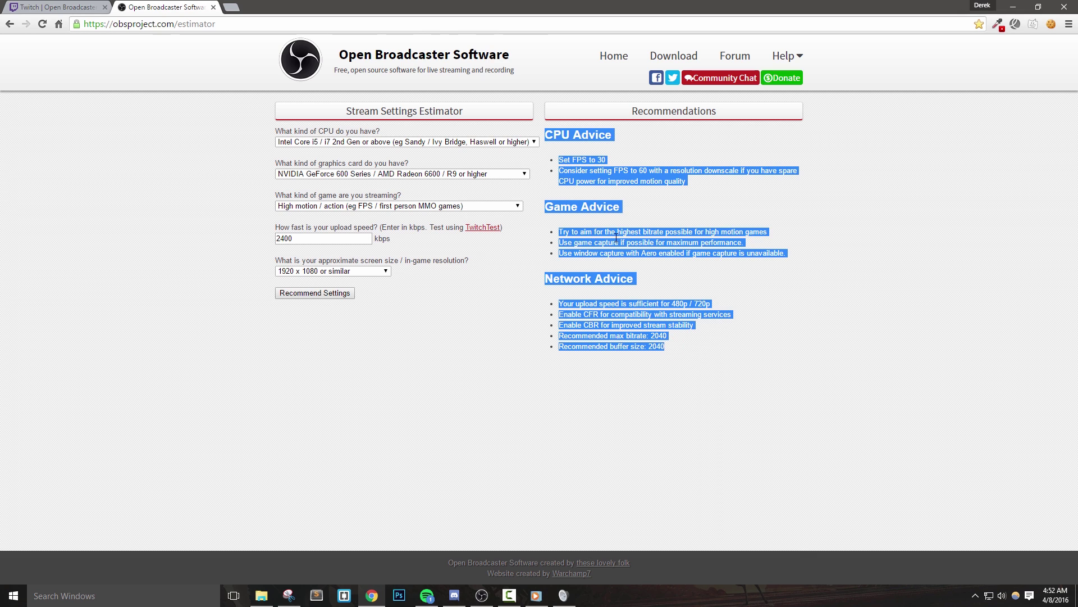
click(667, 400)
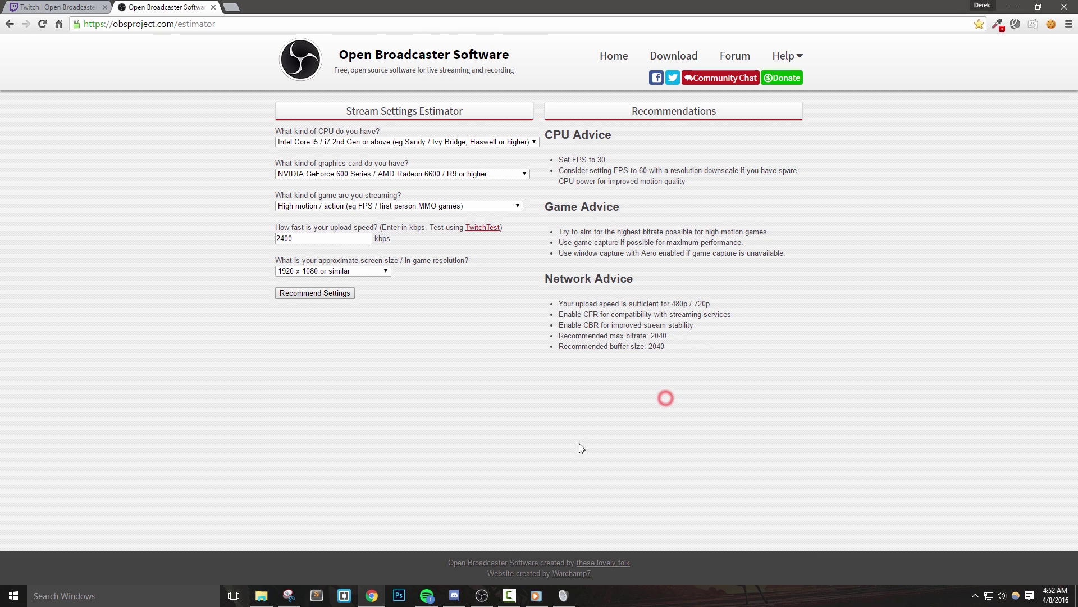
click(484, 598)
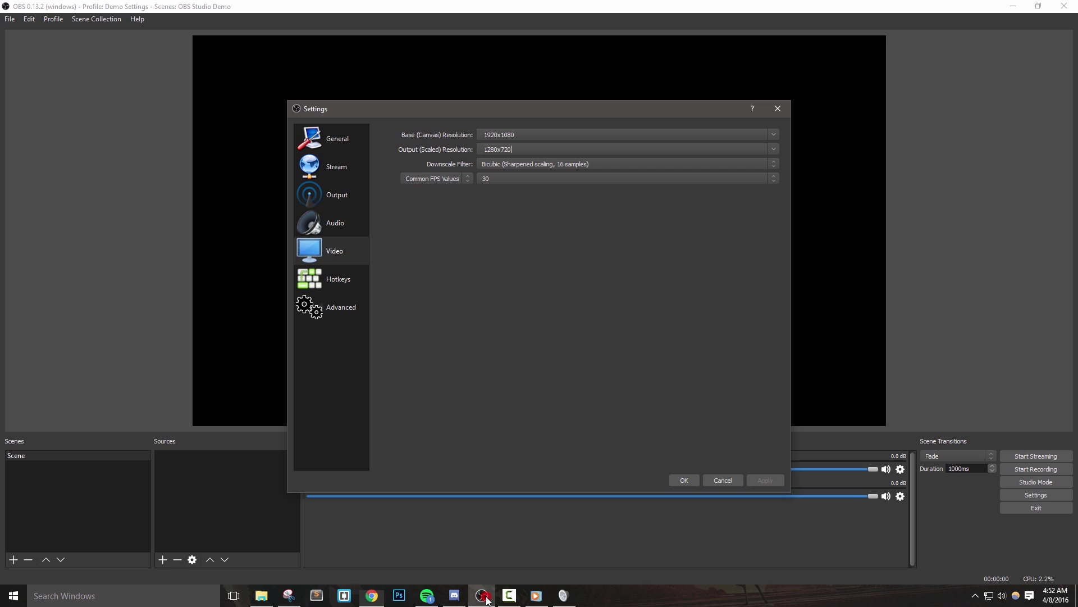
click(775, 148)
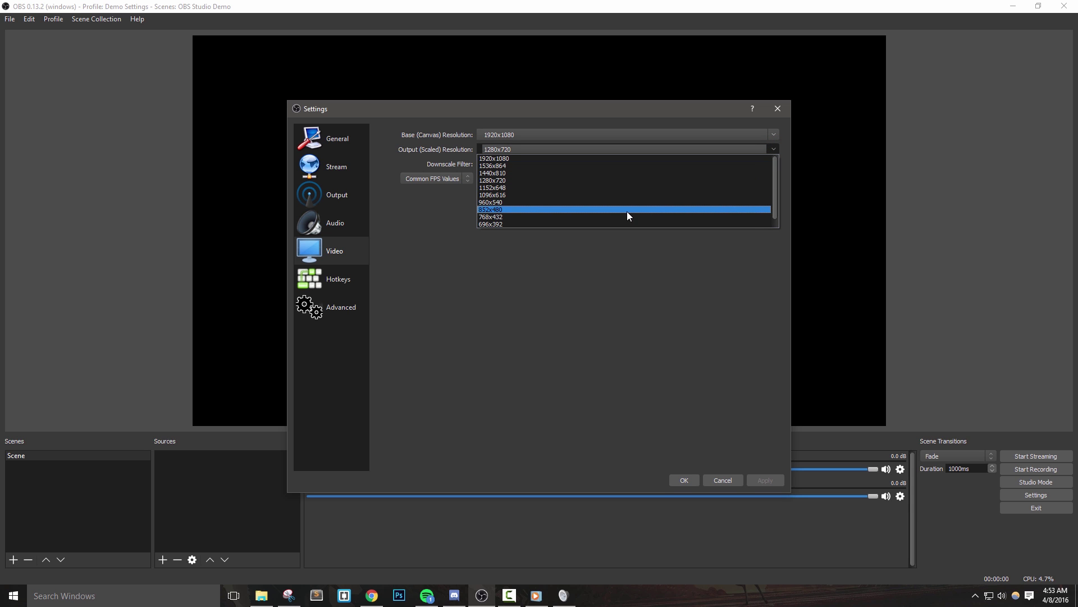
click(508, 180)
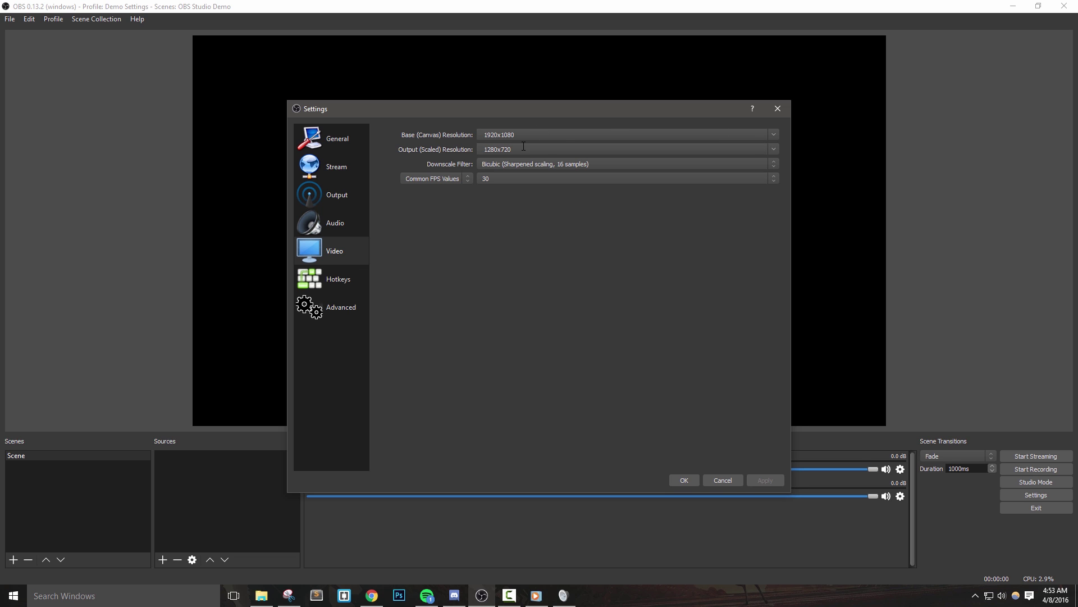
click(372, 595)
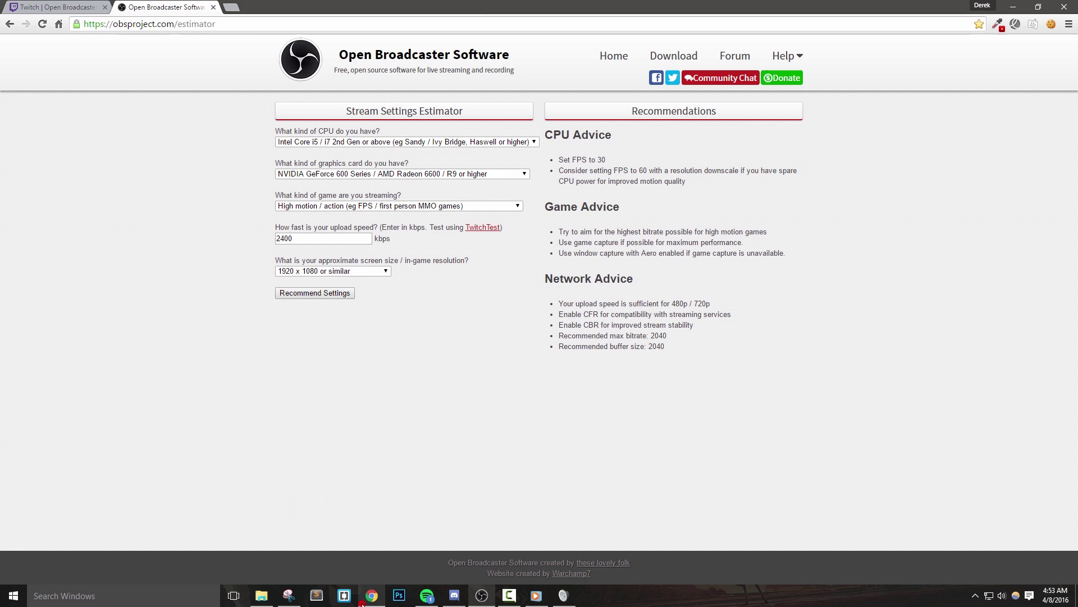
click(48, 8)
drag(460, 223, 293, 148)
click(449, 165)
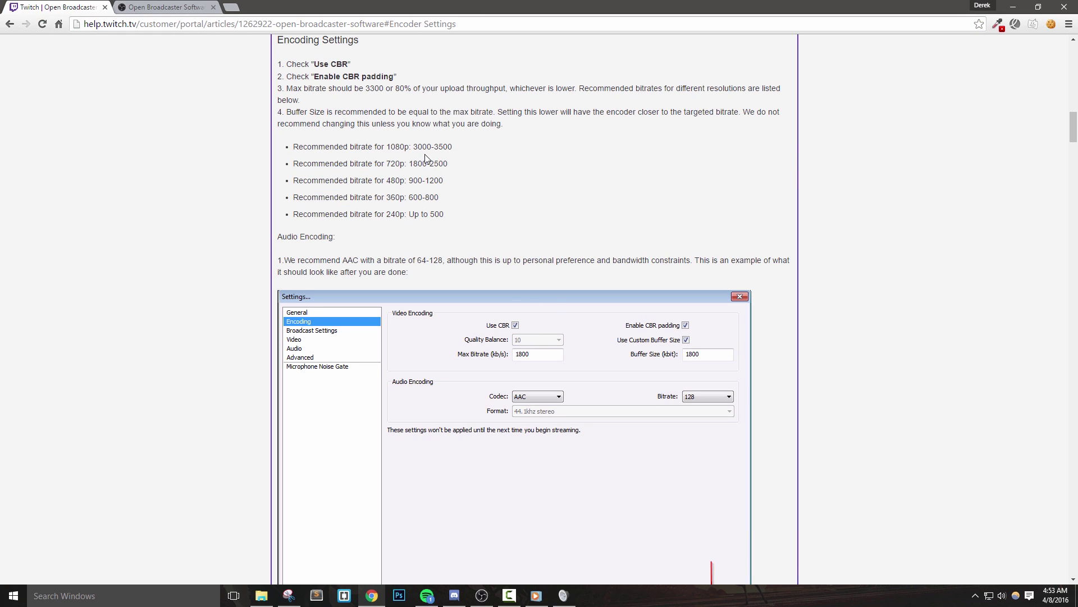
click(482, 595)
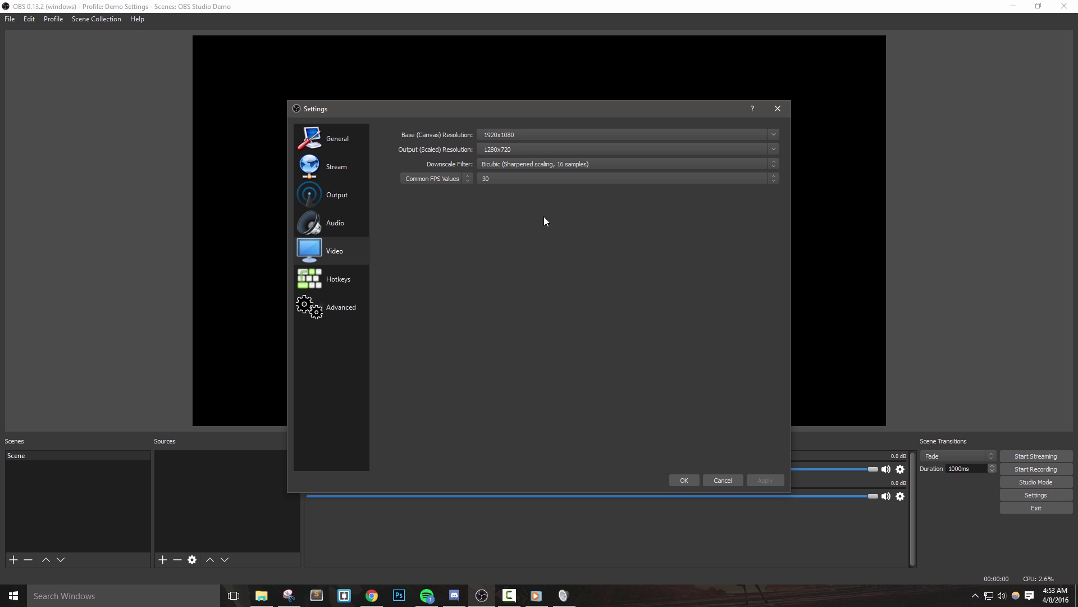
On the Hotkeys page, bind A to Start Streaming, clear it, and focus Start Recording
click(333, 285)
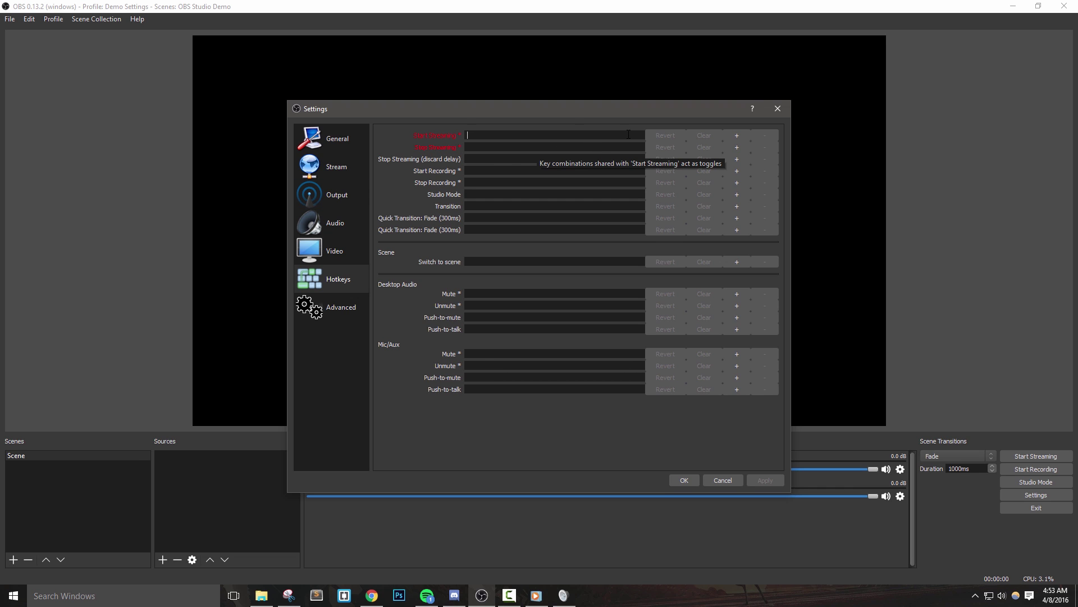
key(a)
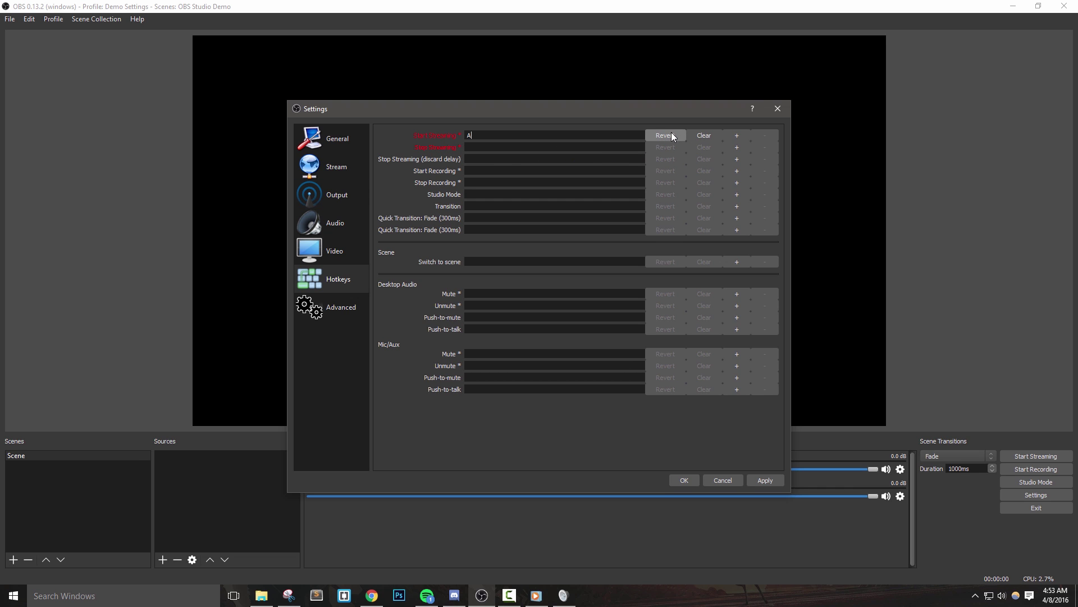
click(711, 137)
click(484, 171)
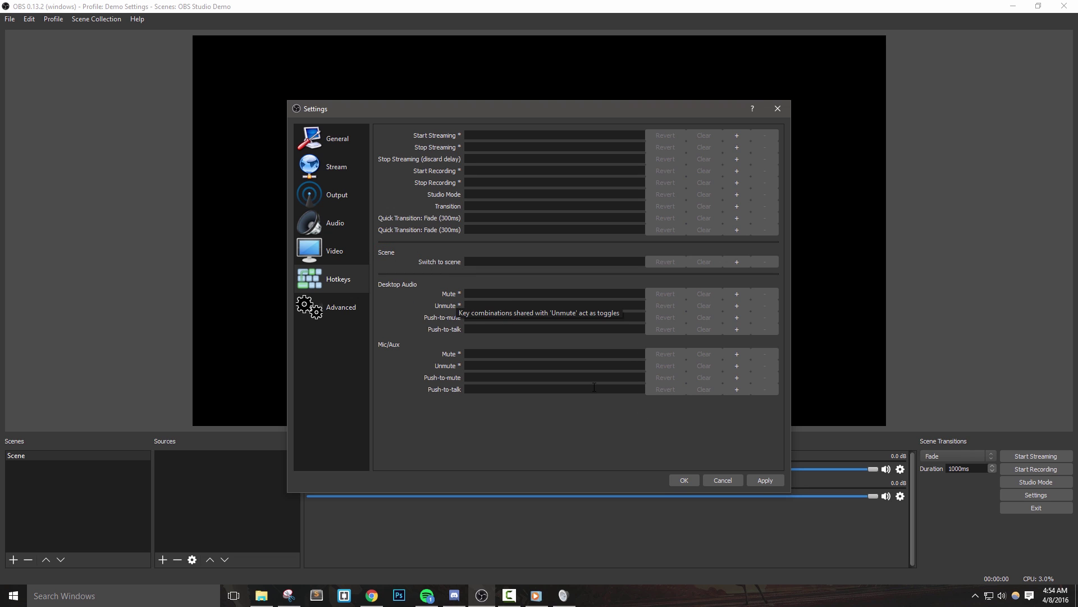
Apply hotkeys, then set Stream Delay duration to 60s with Enable unticked, apply, and OK
click(767, 480)
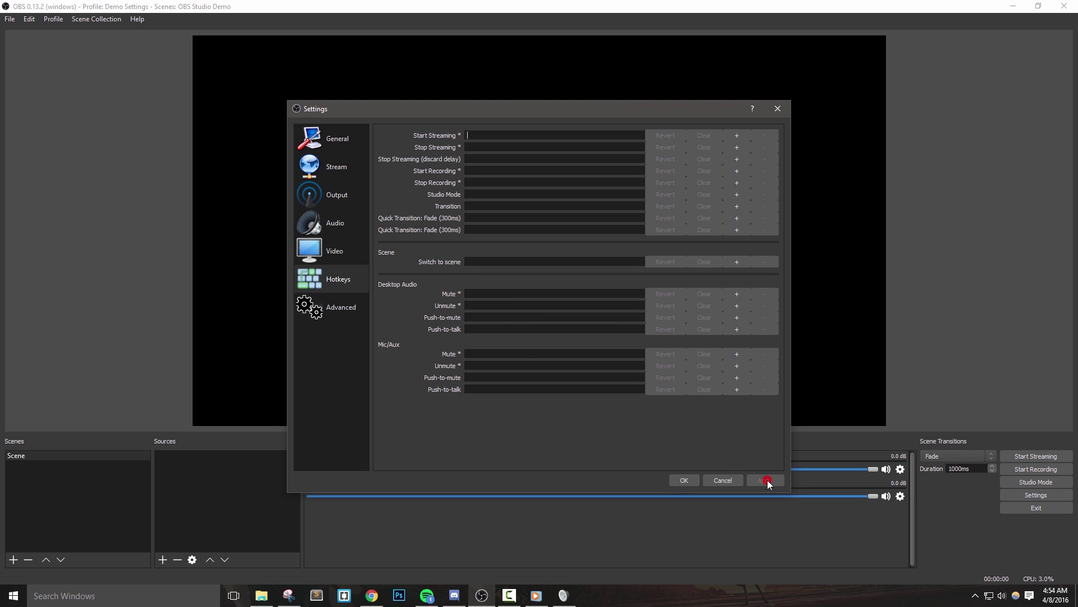
click(333, 307)
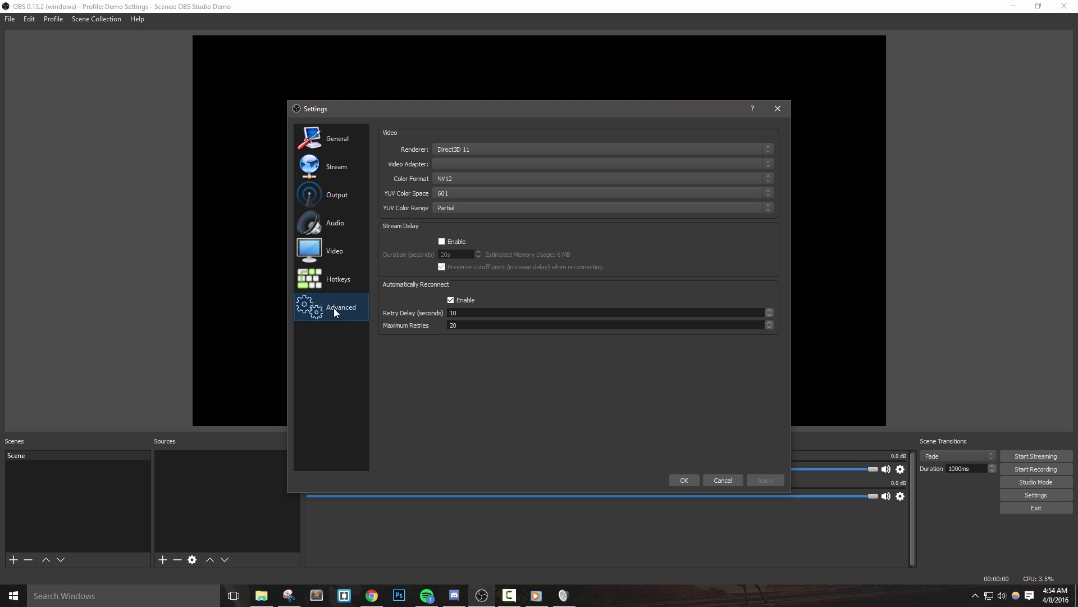
click(397, 130)
click(442, 241)
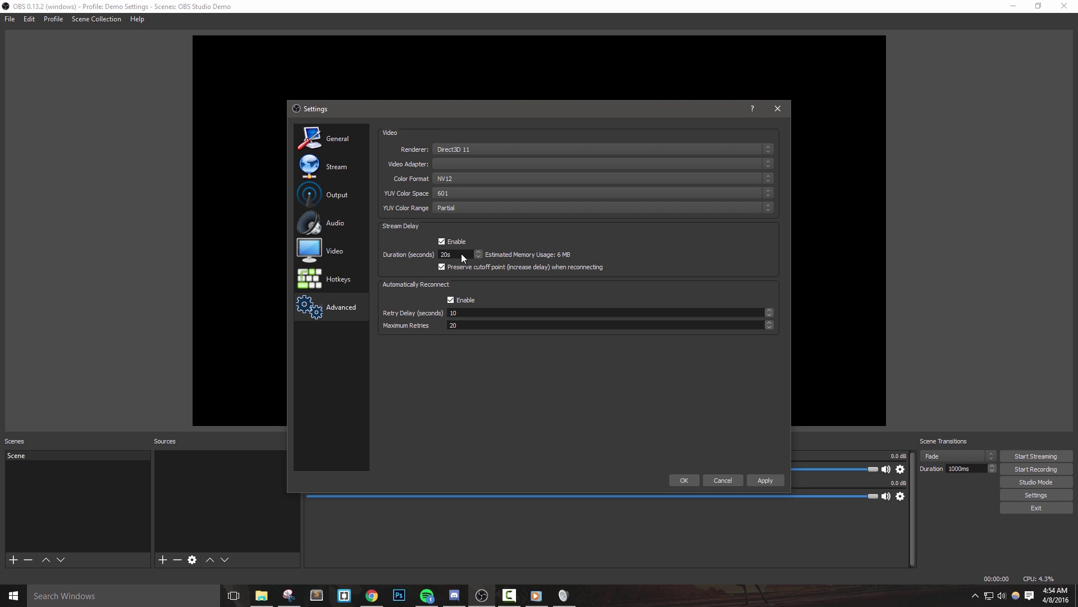
drag(453, 256, 440, 256)
text(60)
click(569, 255)
click(426, 294)
click(441, 240)
click(759, 481)
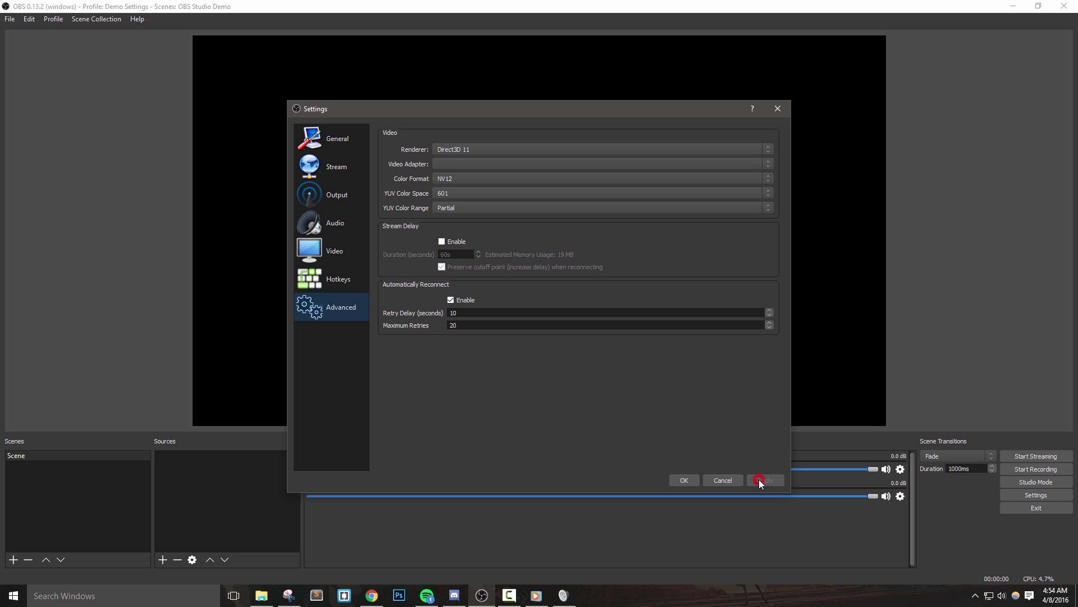
click(684, 480)
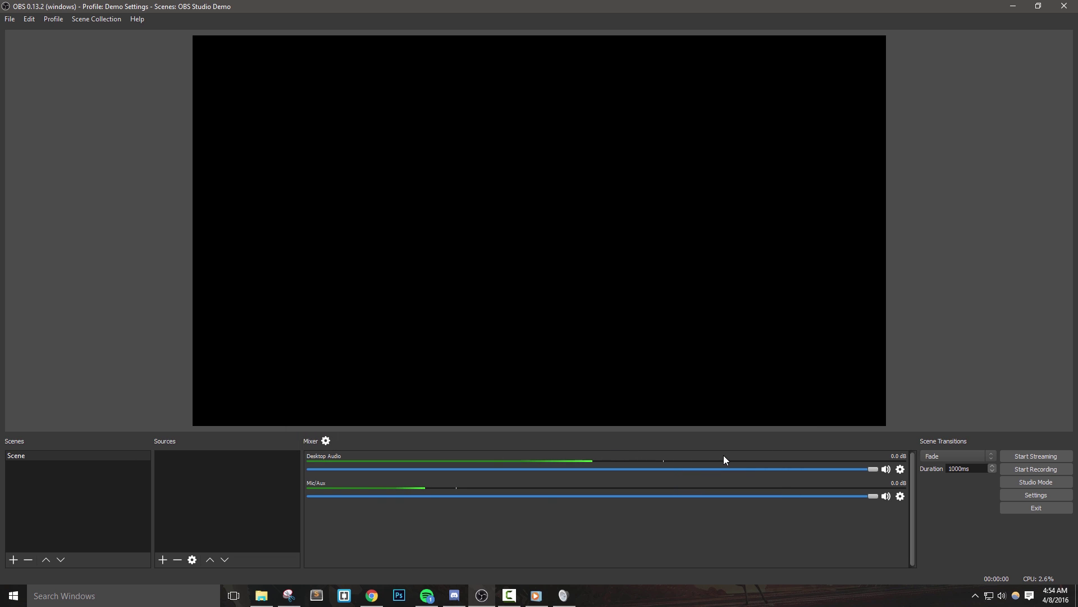
Mute Mic/Aux and Desktop Audio, cancel a new 'Other Hotkeys, Etc' profile, and start streaming
click(886, 495)
click(886, 468)
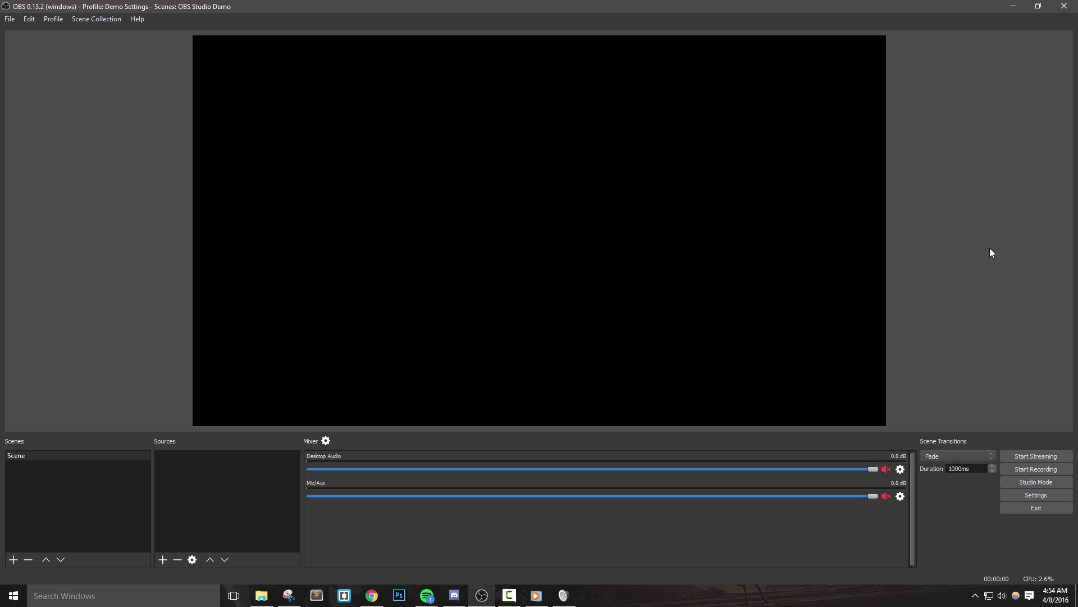
click(53, 19)
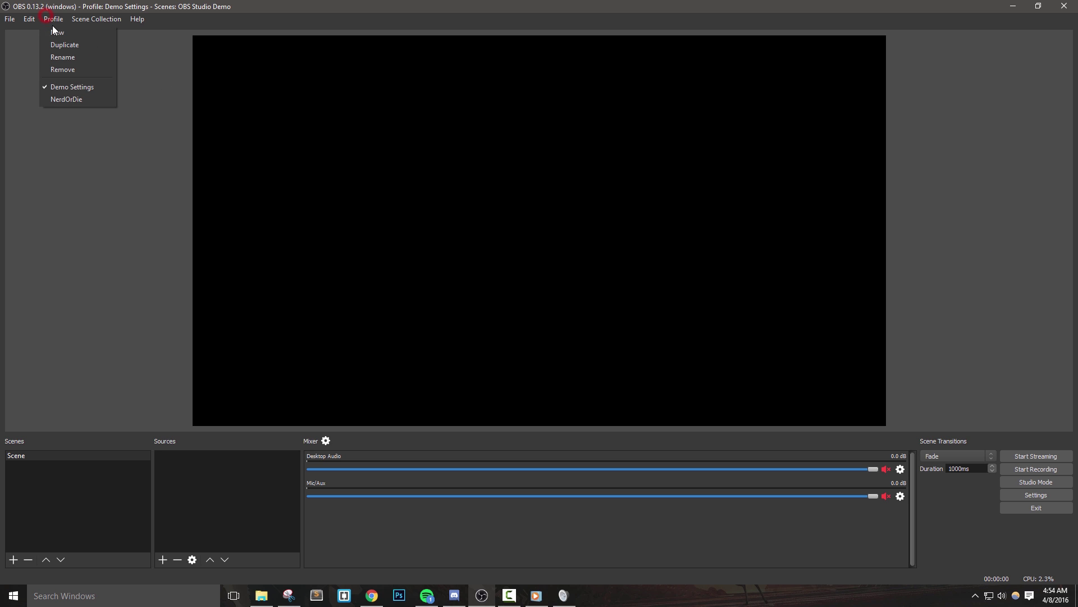
click(57, 33)
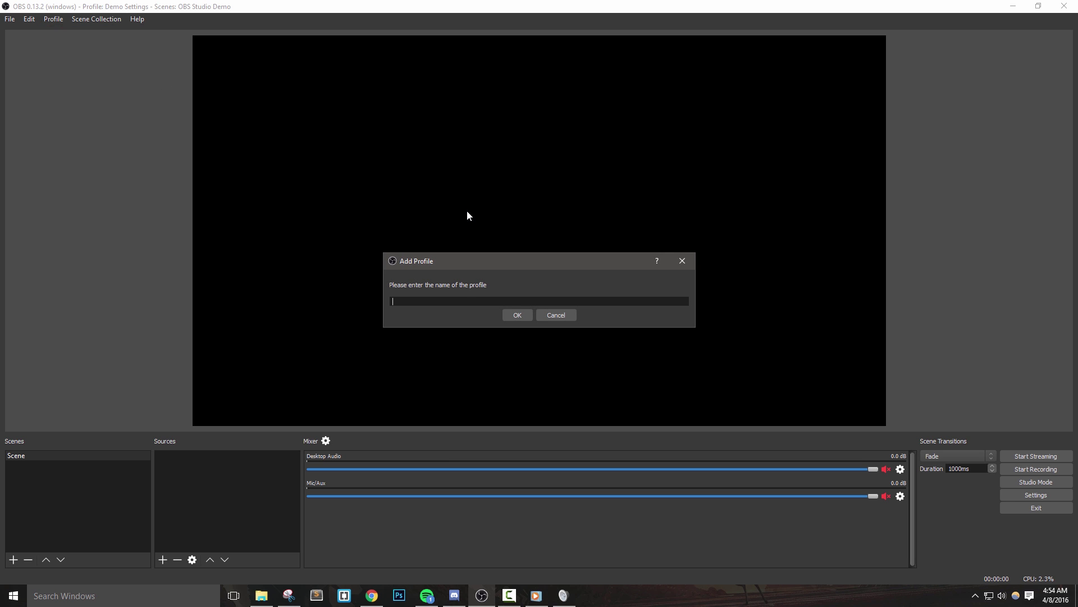
text(Other Hotkeys, Etc)
click(568, 313)
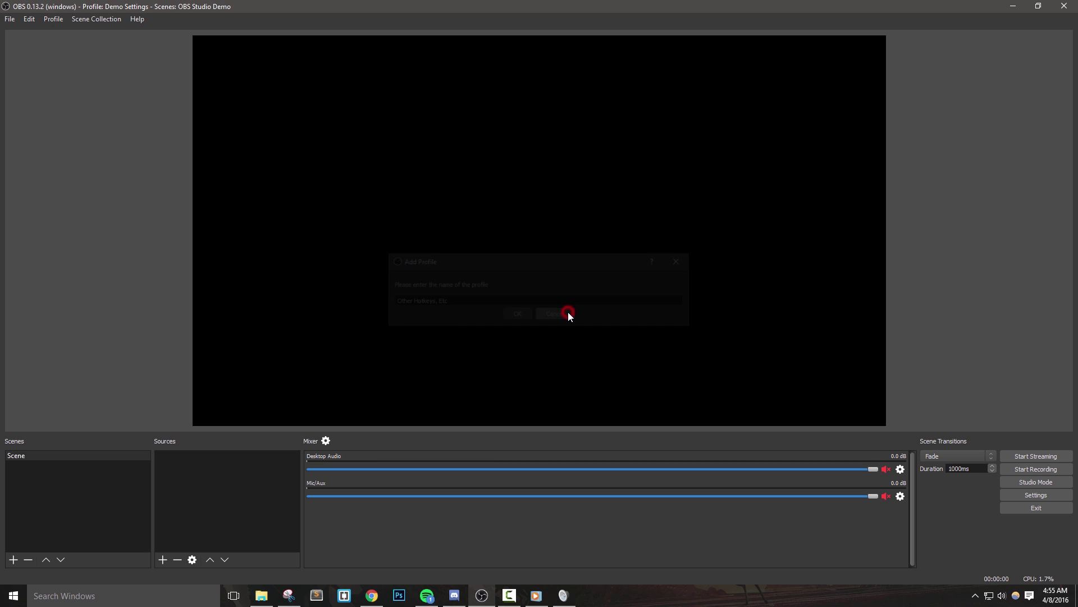
click(1047, 460)
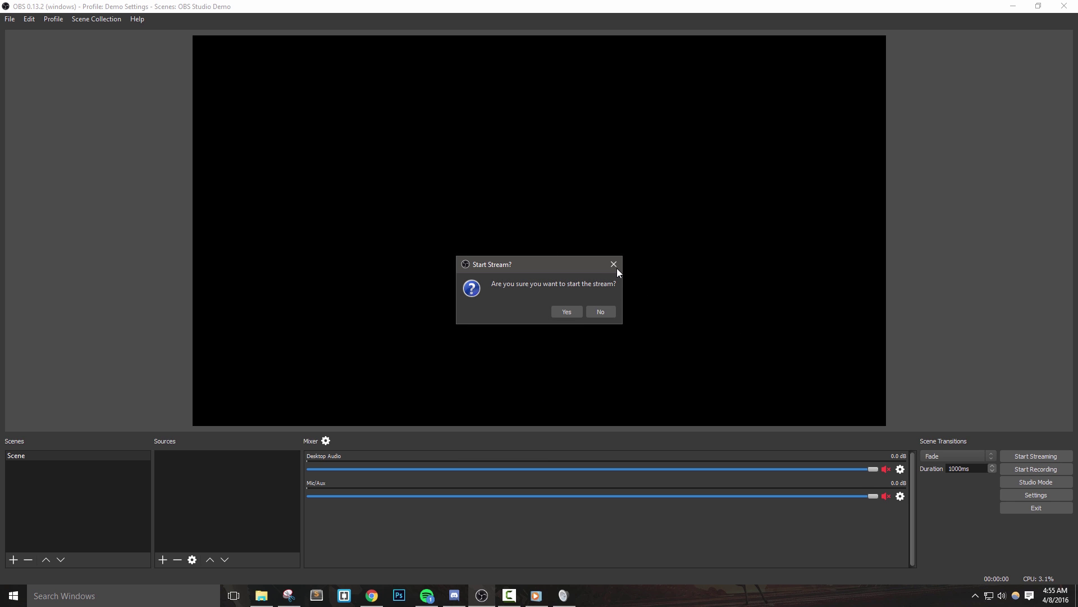
Answer No to the Start Stream? prompt, close the other taskbar program's window, and return to OBS
click(598, 310)
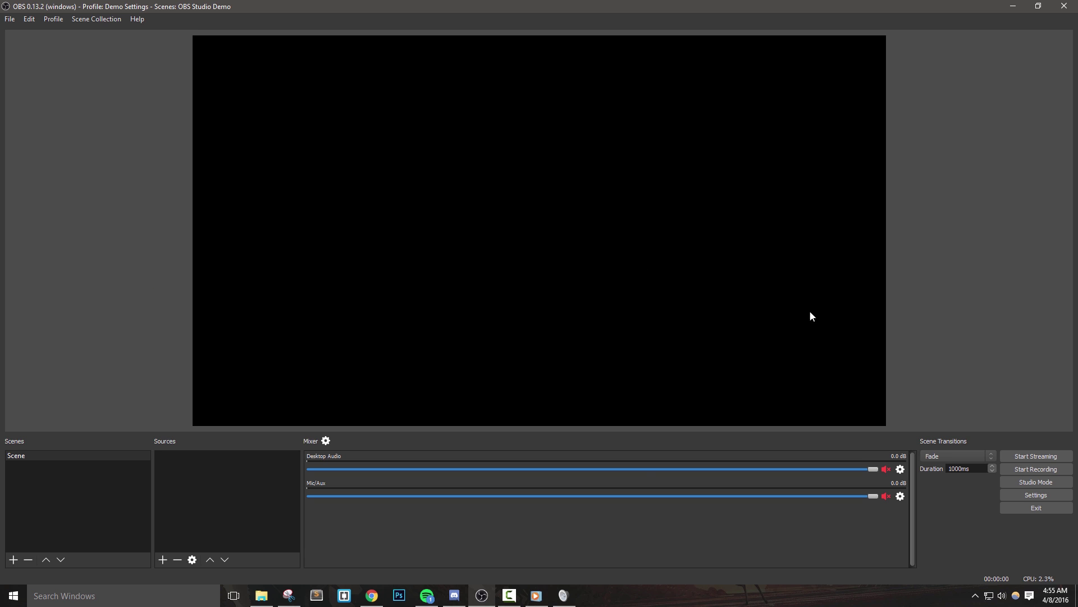
right_click(563, 595)
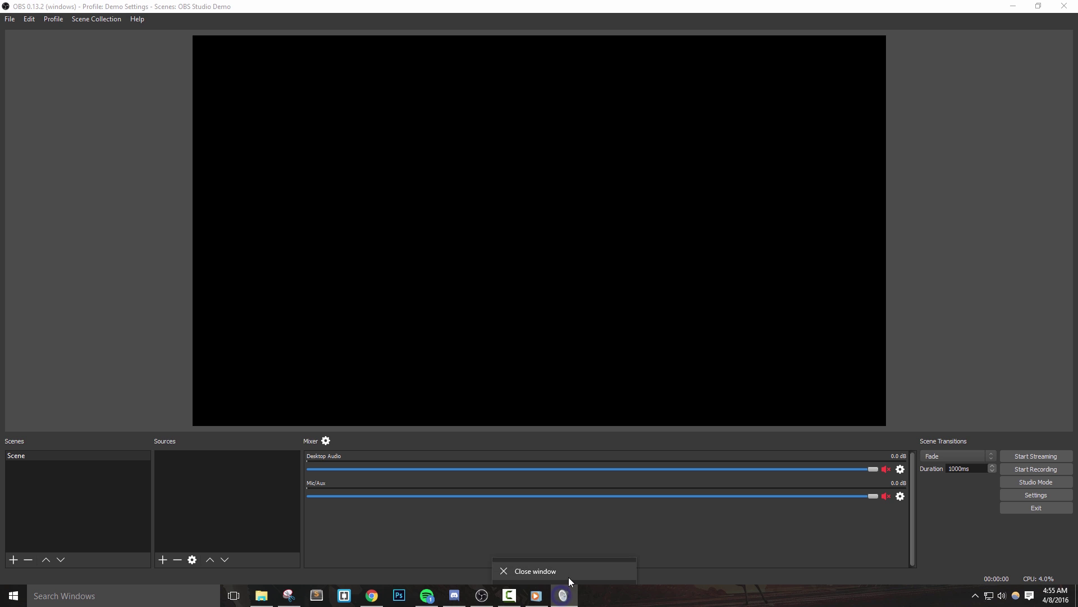
click(568, 577)
click(938, 312)
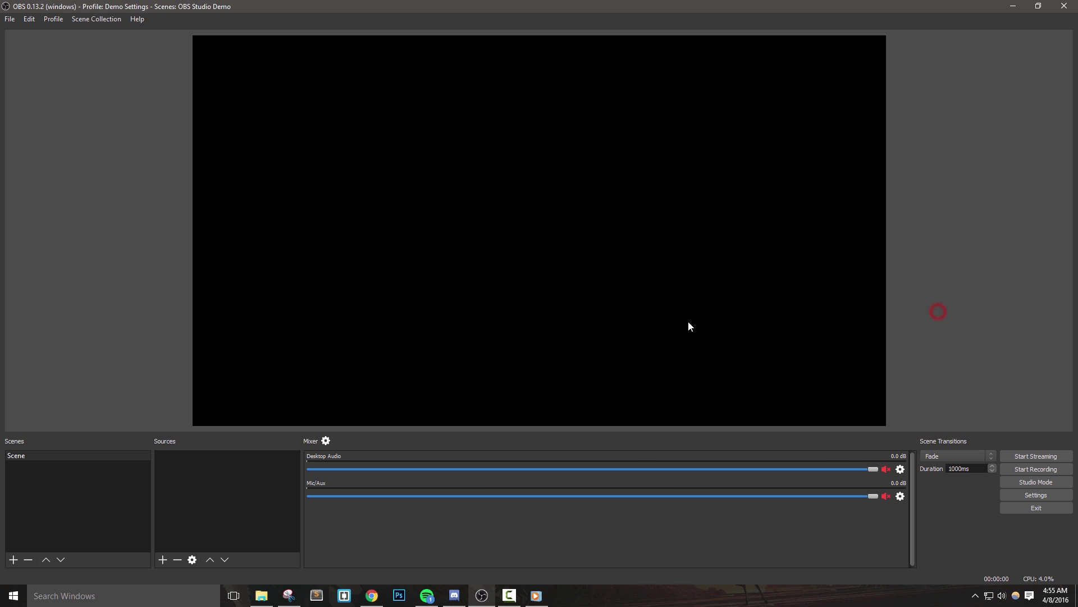